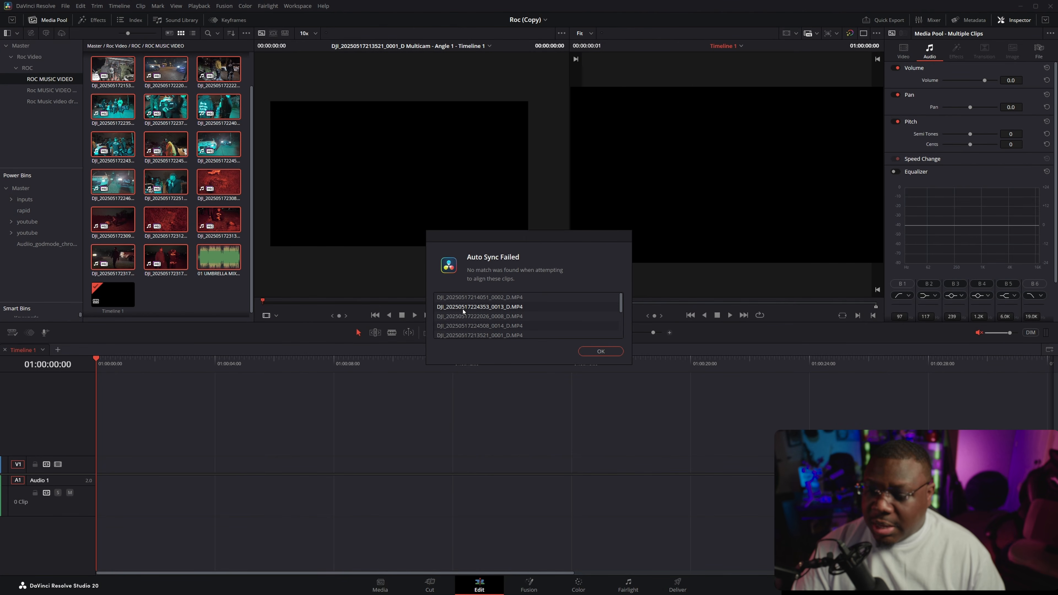
Step: Dismiss the Auto Sync failure notice and clear the clip selection in the ROC MUSIC VIDEO bin
{"action": "left_click", "coordinate": [612, 351]}
{"action": "left_click", "coordinate": [100, 25]}
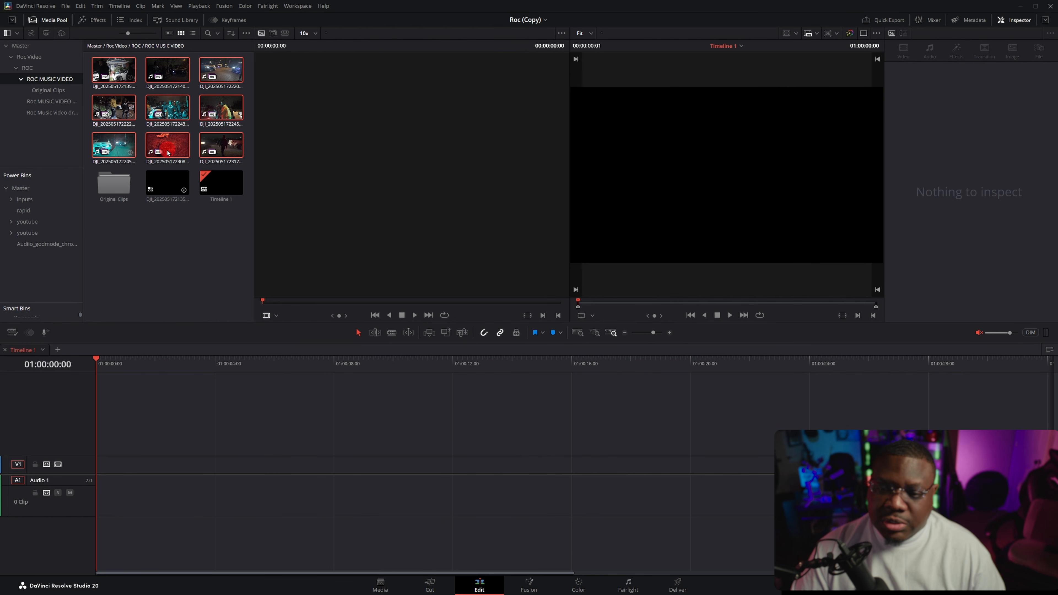
{"action": "left_click", "coordinate": [161, 251]}
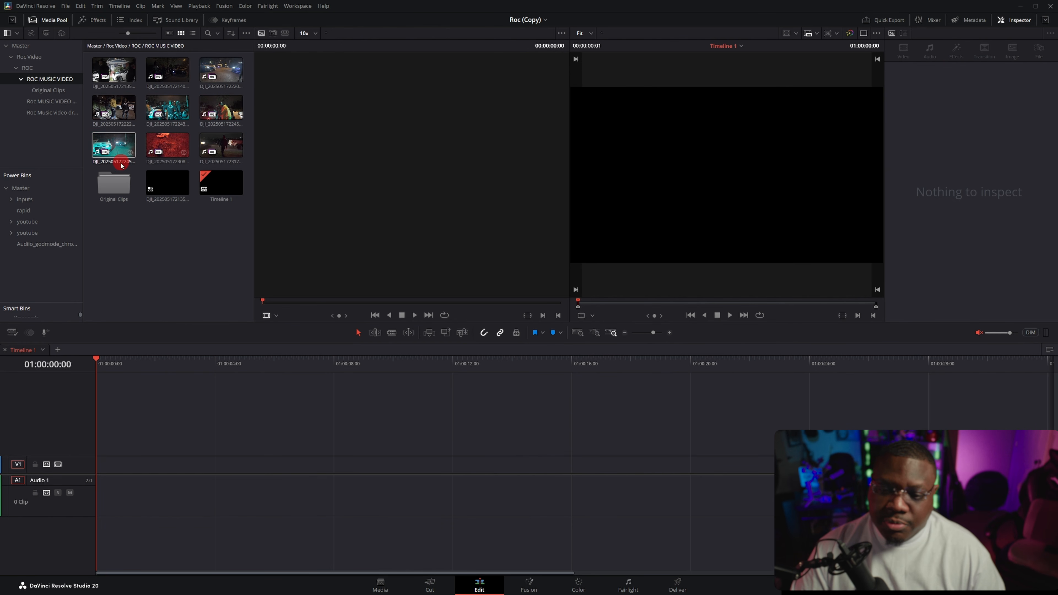
Step: Check the clips inside the Original Clips bin and return to the ROC MUSIC VIDEO bin
{"action": "double_click", "coordinate": [114, 183]}
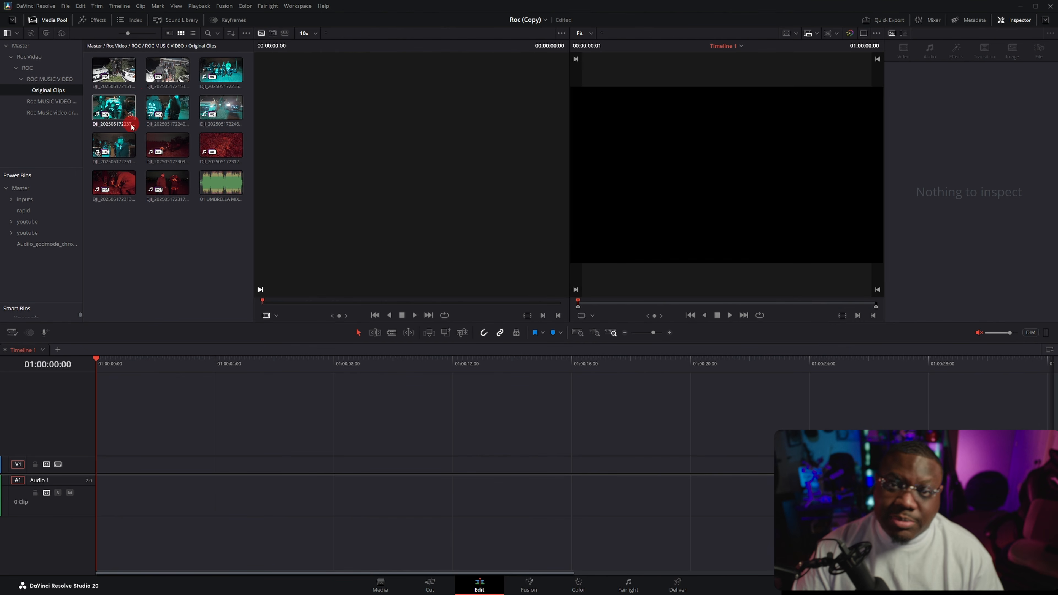
{"action": "left_click", "coordinate": [170, 266]}
{"action": "left_click", "coordinate": [47, 80]}
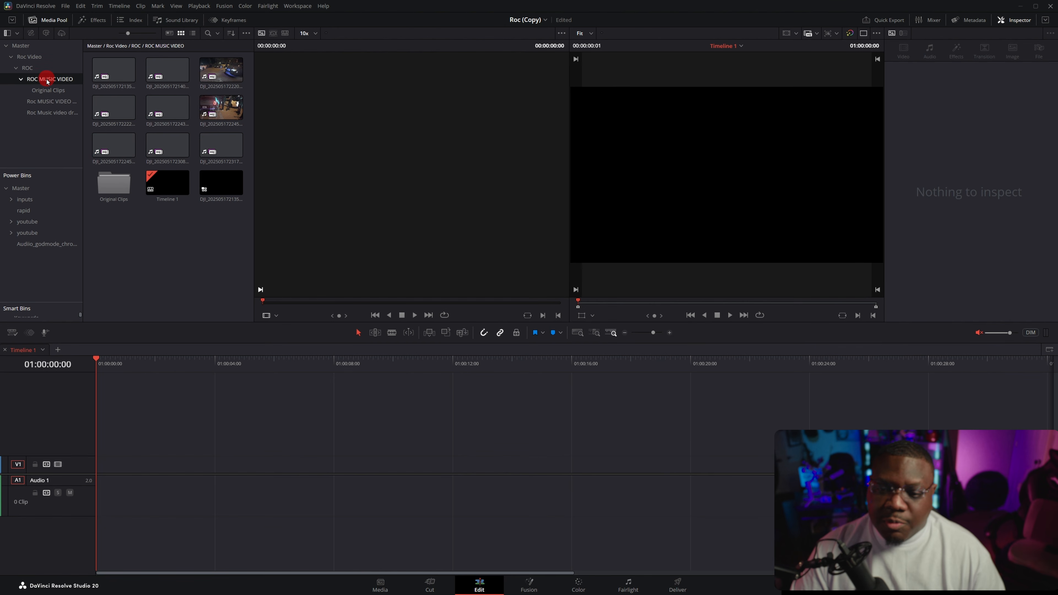
Step: Place the new multicam clip at the start of Timeline 1 and show the source viewer in Multicam mode
{"action": "double_click", "coordinate": [221, 183]}
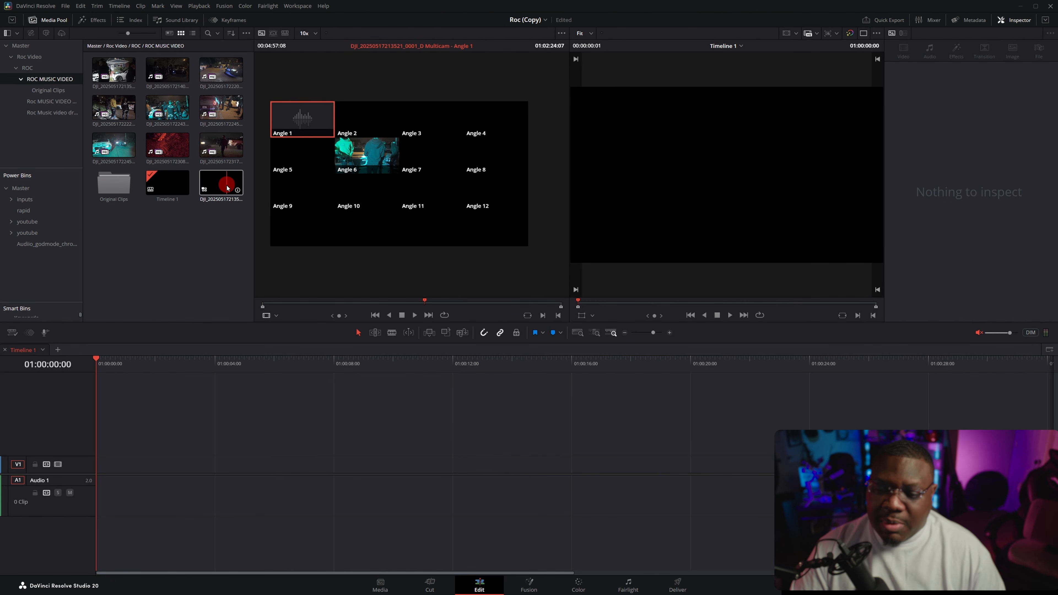
{"action": "left_click_drag", "start_coordinate": [221, 191], "coordinate": [114, 451]}
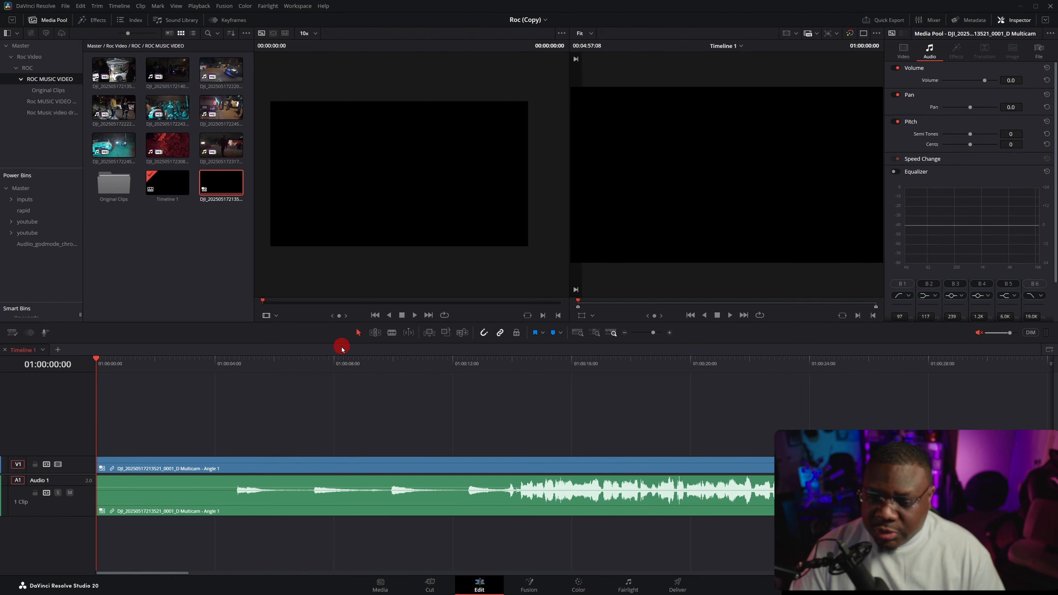
{"action": "left_click", "coordinate": [275, 316]}
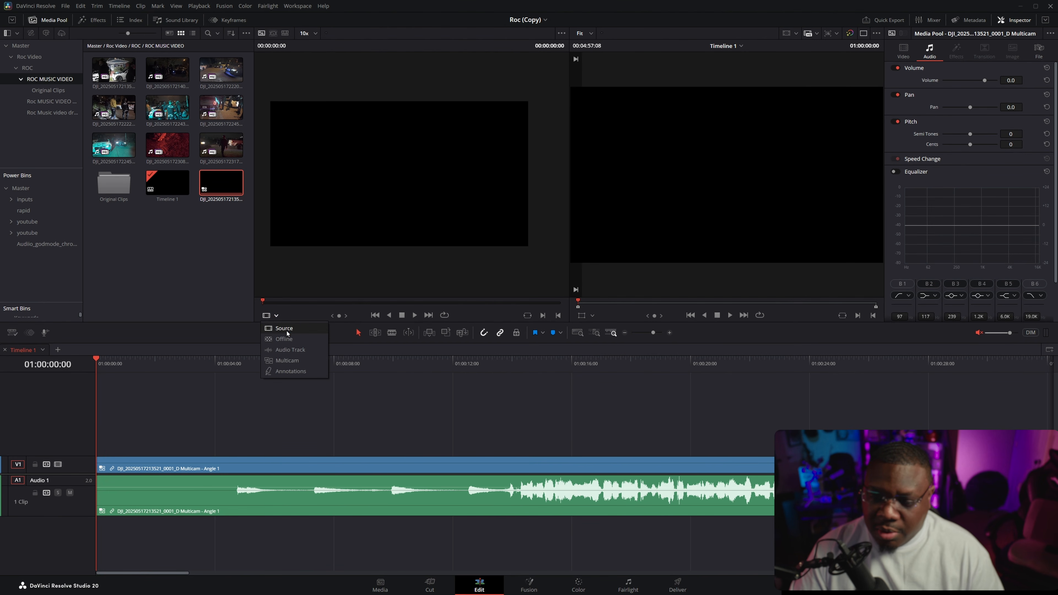
{"action": "left_click", "coordinate": [287, 360]}
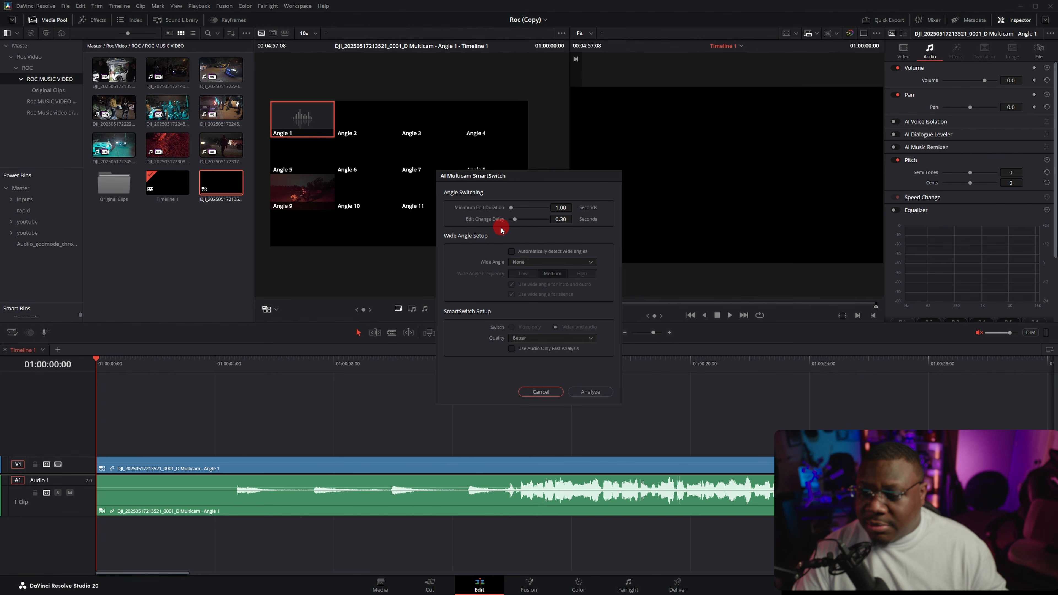
Step: Try automatic wide-angle detection and Angle 4 as the wide angle, ending with detection off and None selected
{"action": "left_click", "coordinate": [511, 251]}
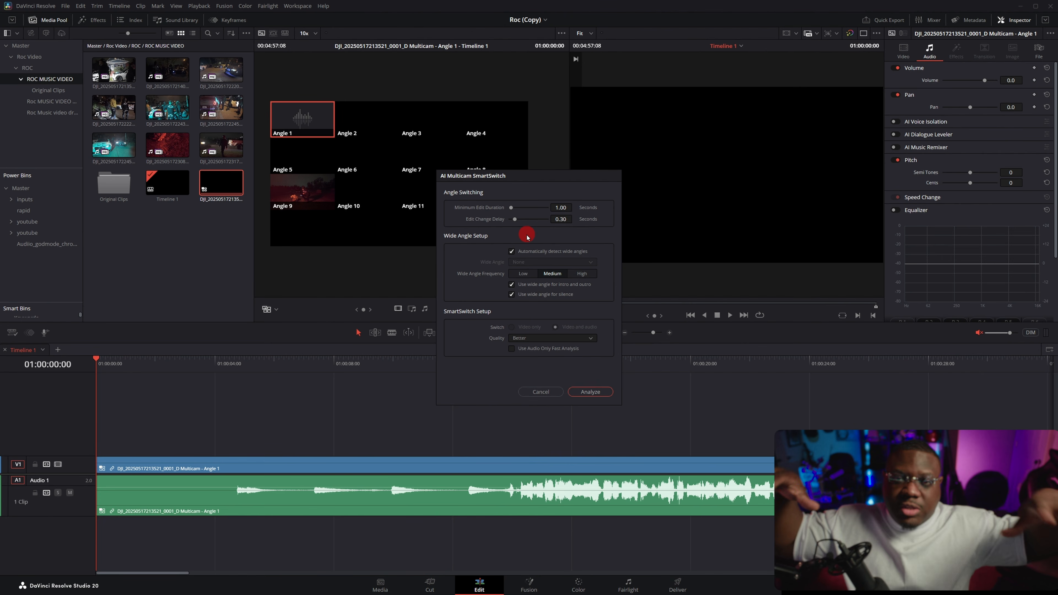
{"action": "left_click", "coordinate": [512, 251]}
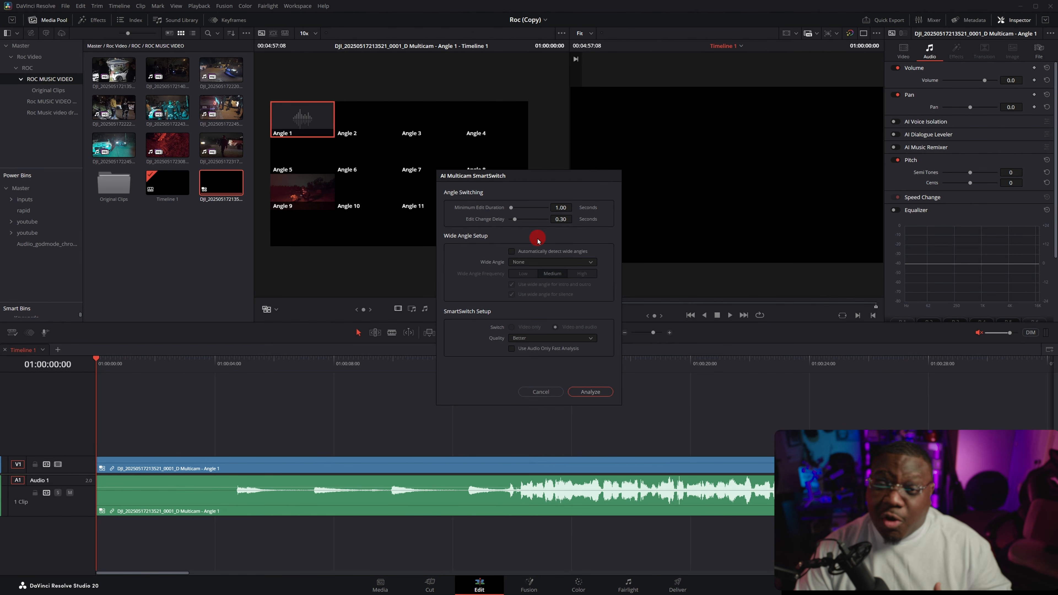
{"action": "left_click", "coordinate": [555, 262]}
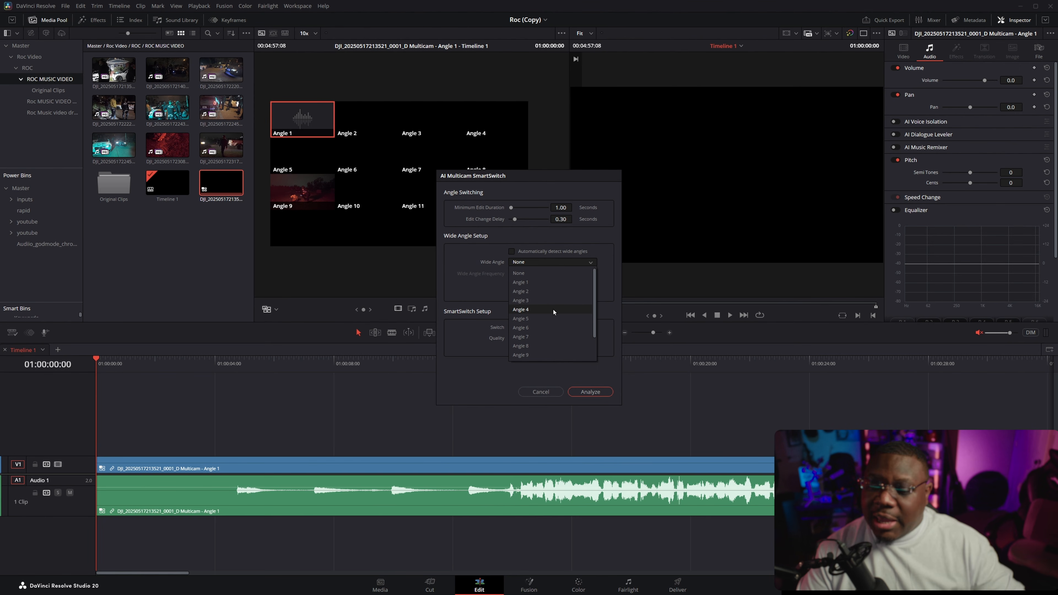
{"action": "left_click", "coordinate": [520, 273]}
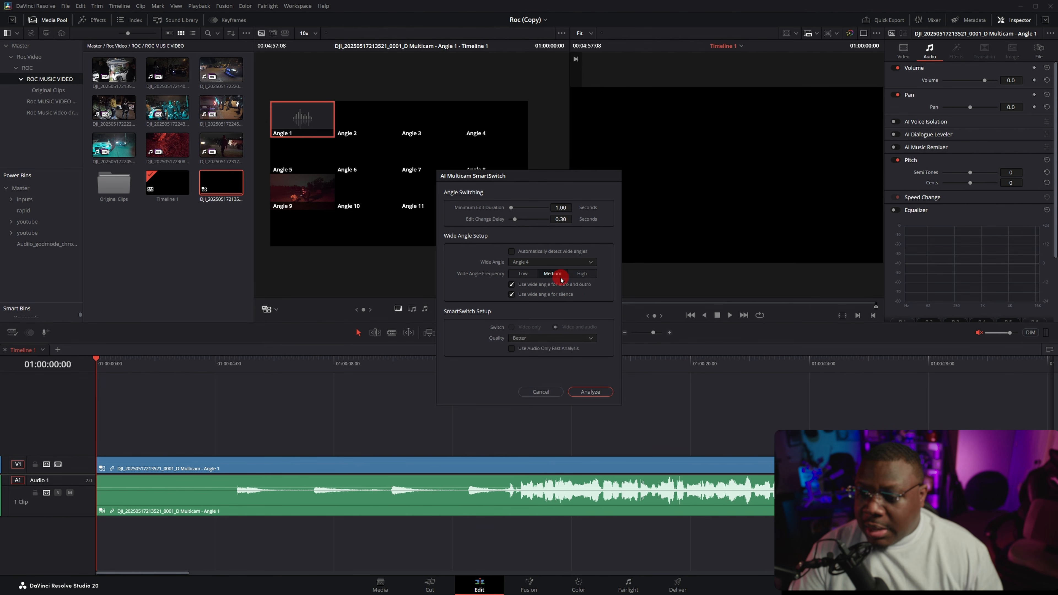
{"action": "left_click", "coordinate": [559, 262]}
{"action": "left_click", "coordinate": [547, 273]}
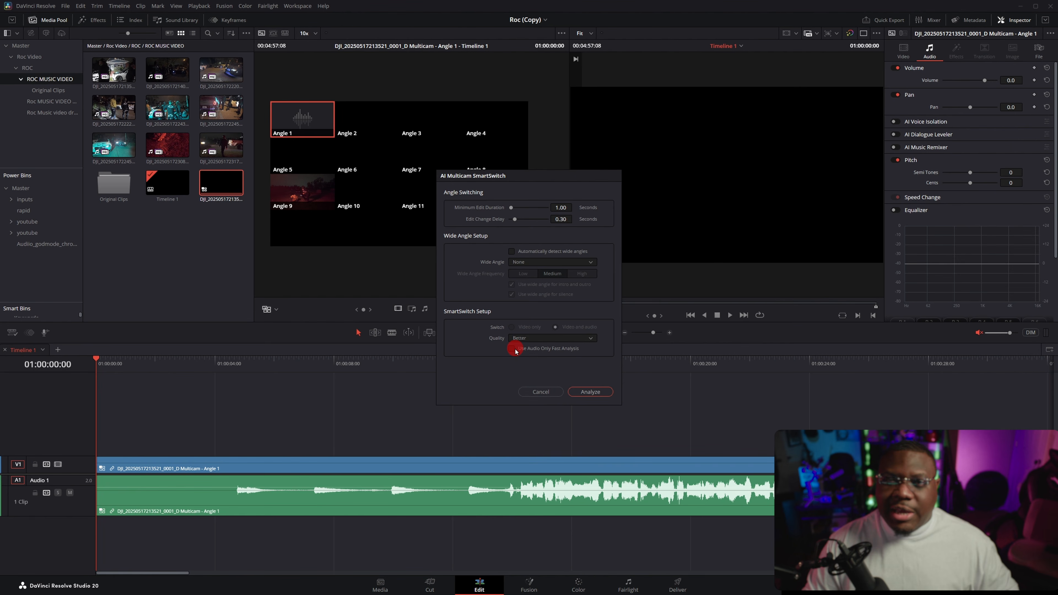
Step: Compare the SmartSwitch quality options, settle on Better, and run the analysis on the multicam clip
{"action": "left_click", "coordinate": [561, 338]}
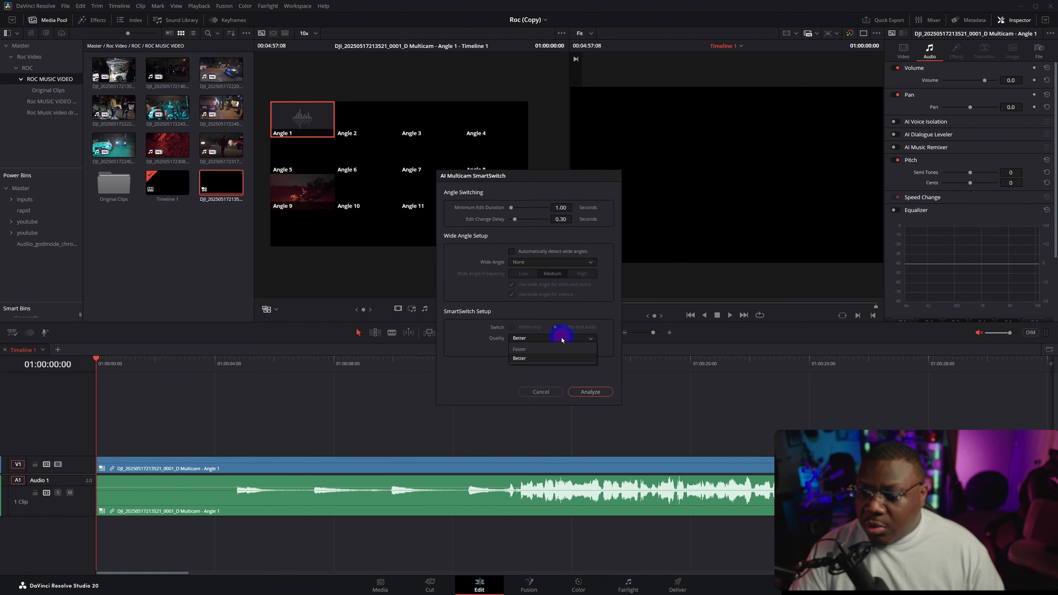
{"action": "left_click", "coordinate": [551, 353]}
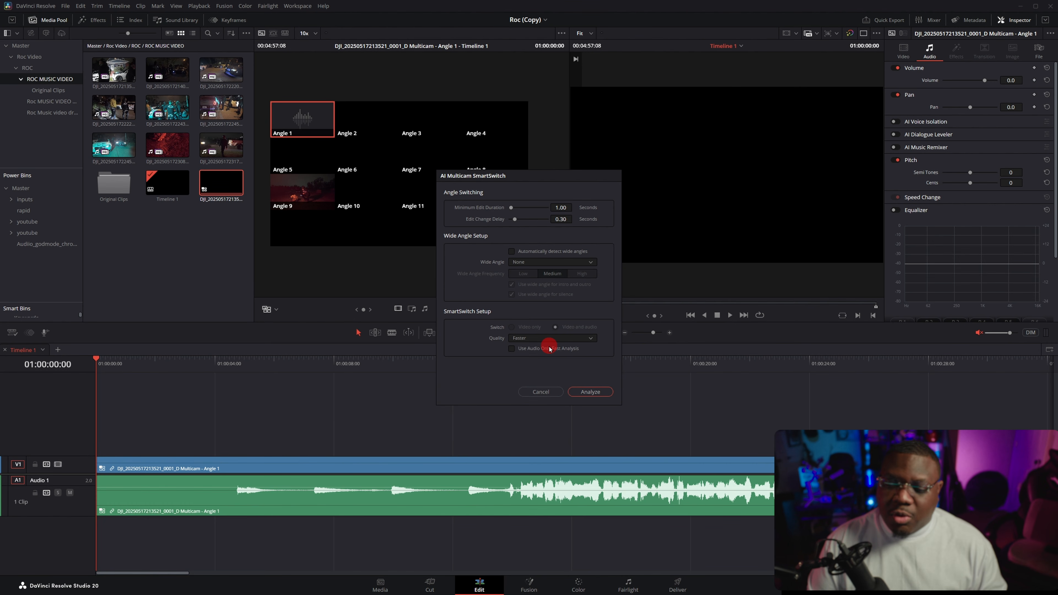
{"action": "left_click", "coordinate": [558, 338]}
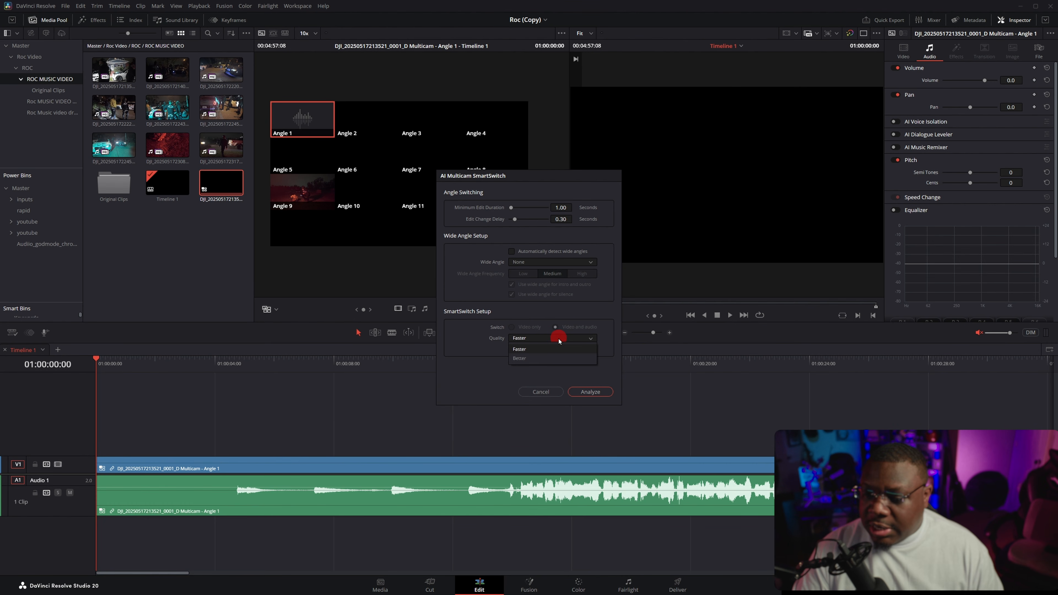
{"action": "left_click", "coordinate": [550, 357]}
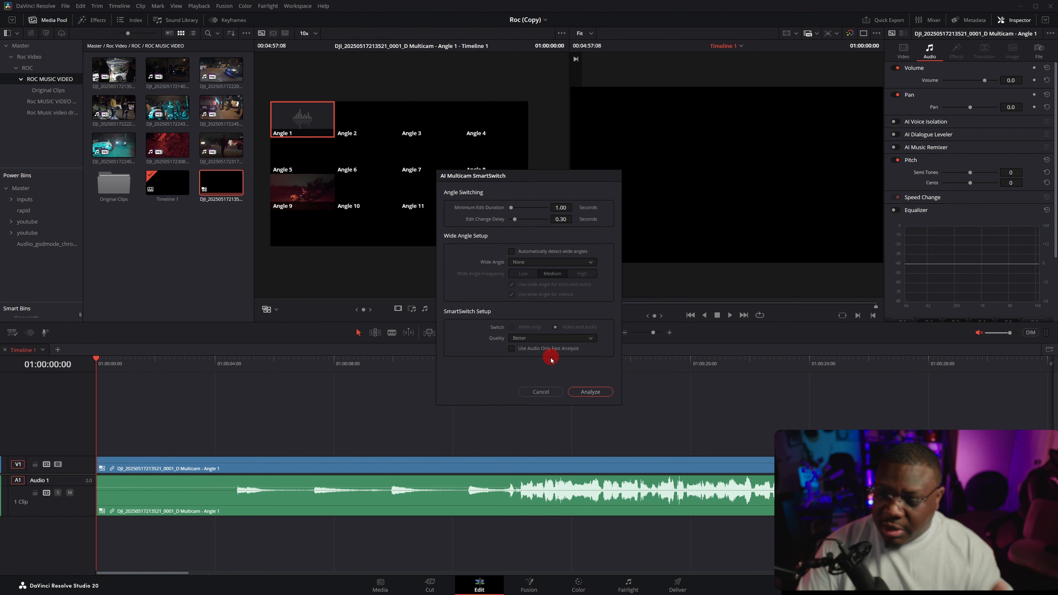
{"action": "left_click", "coordinate": [590, 391]}
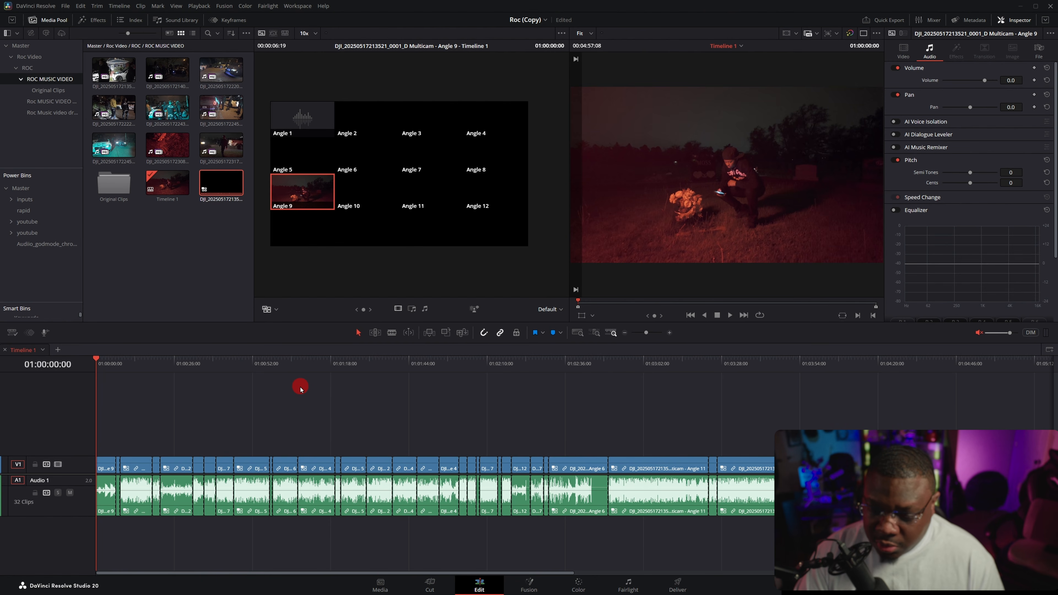
Step: Switch the audio of the first multicam clip in the timeline to Angle 1
{"action": "scroll", "coordinate": [300, 389], "scroll_direction": "down", "scroll_amount": 3}
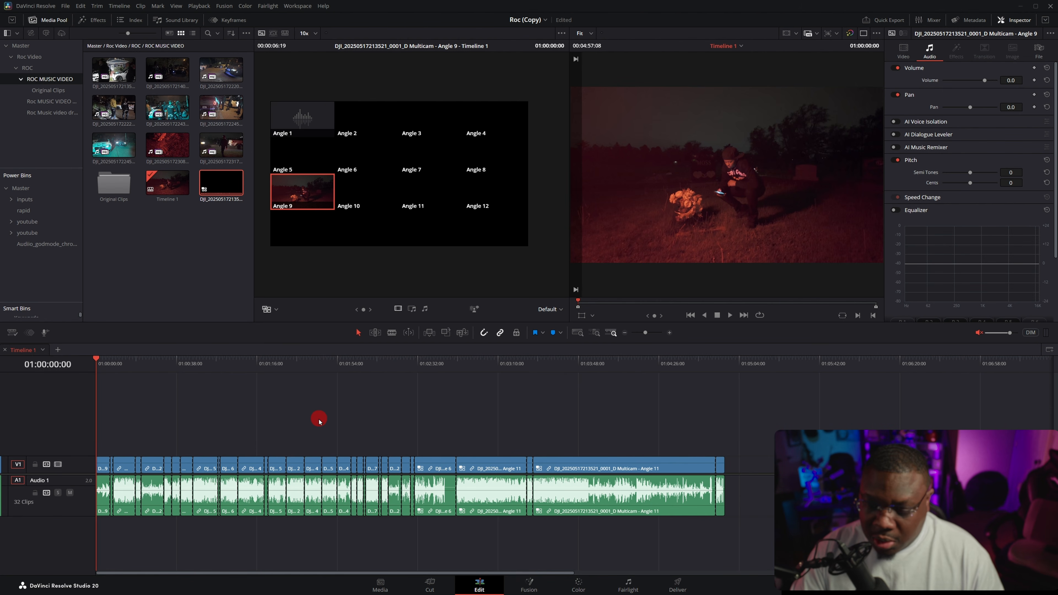
{"action": "scroll", "coordinate": [318, 419], "scroll_direction": "up", "scroll_amount": 10}
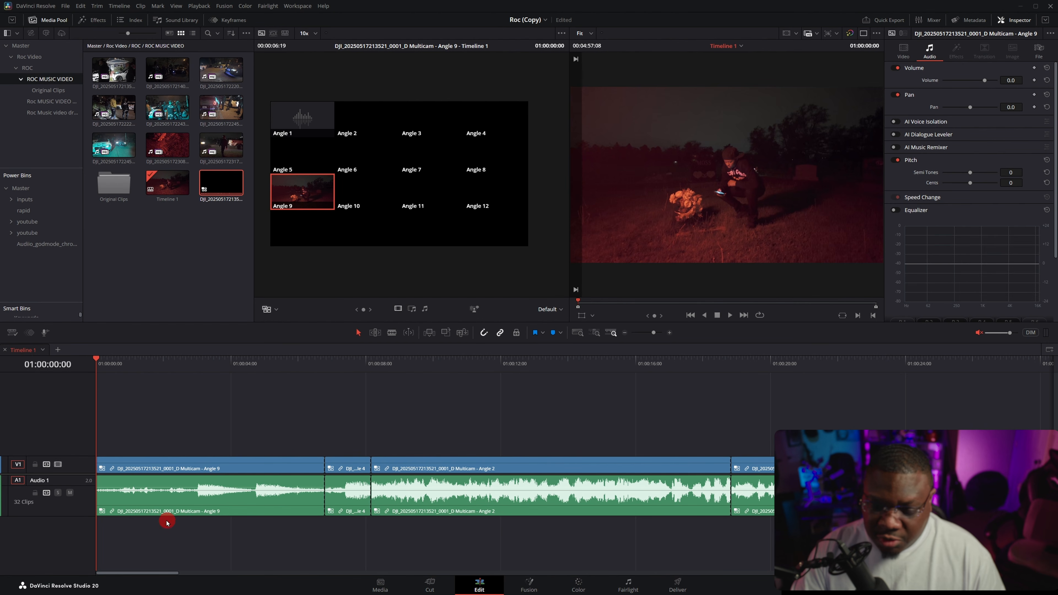
{"action": "right_click", "coordinate": [150, 503]}
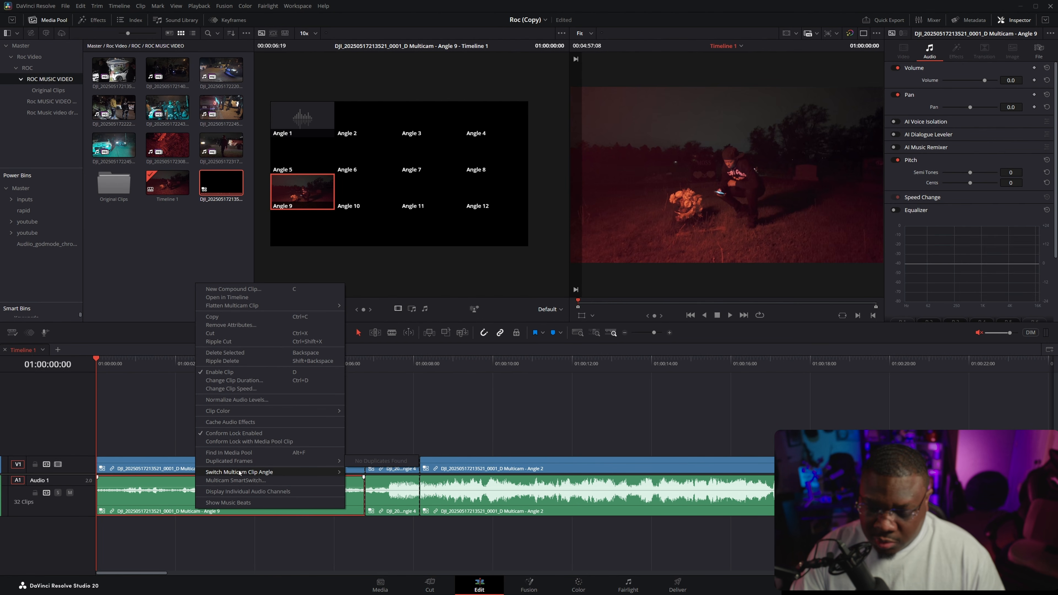
{"action": "mouse_move", "coordinate": [240, 472]}
{"action": "left_click", "coordinate": [377, 471]}
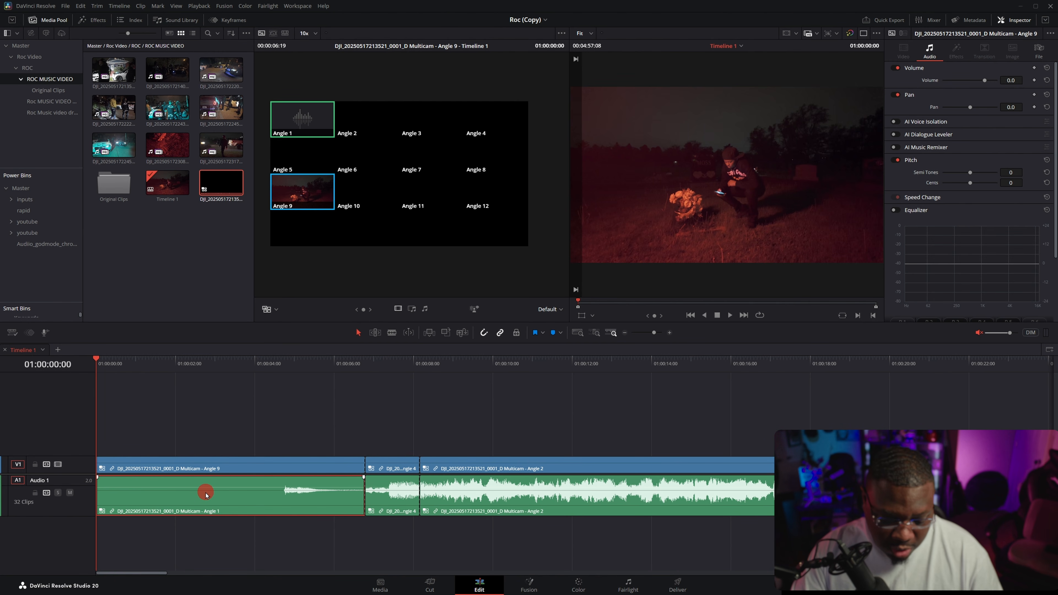
Step: Duplicate the first clip's Angle 1 audio onto a new Audio 2 track and extend it to the song's end at 01:02:39:06
{"action": "left_click_drag", "start_coordinate": [209, 509], "coordinate": [209, 536]}
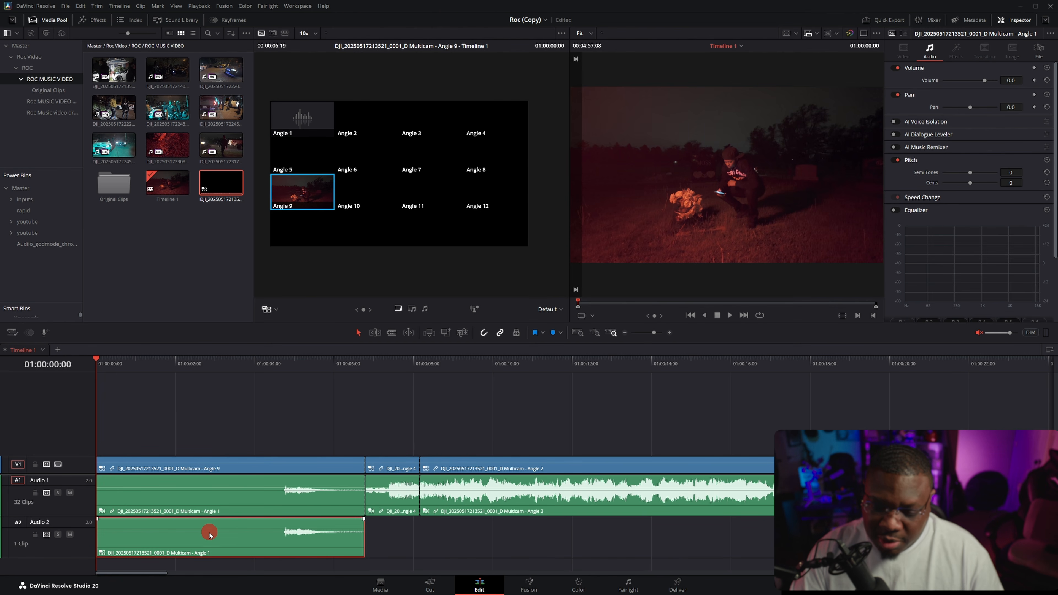
{"action": "scroll", "coordinate": [209, 531], "scroll_direction": "down", "scroll_amount": 6}
{"action": "left_click_drag", "start_coordinate": [377, 537], "coordinate": [727, 540]}
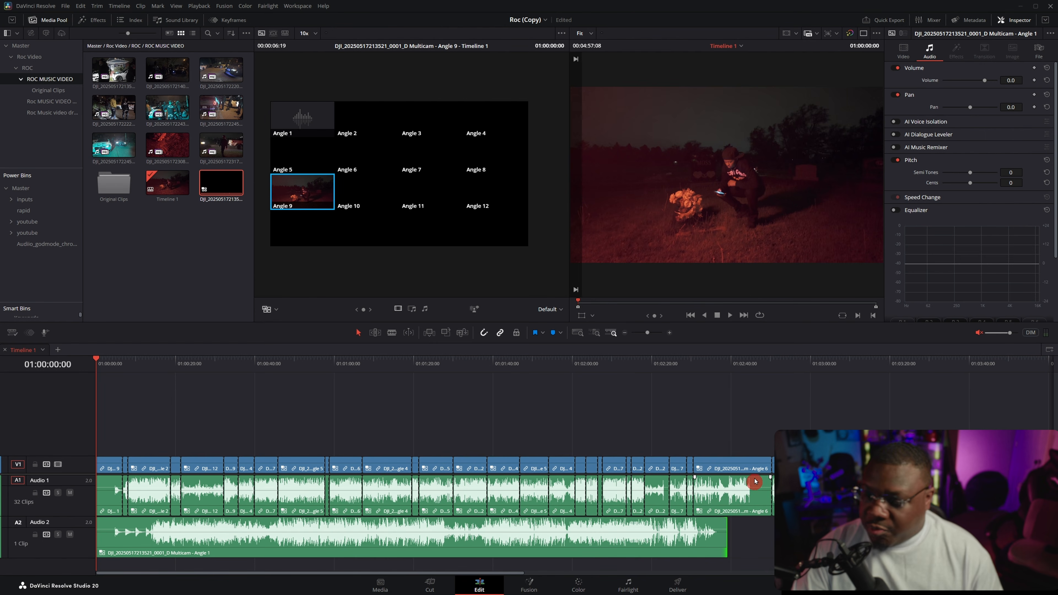
Step: Delete the video and Audio 1 clips from 01:02:39:06 onward and extend the last remaining Angle 5 clip to nearly the song's end
{"action": "left_click", "coordinate": [787, 411]}
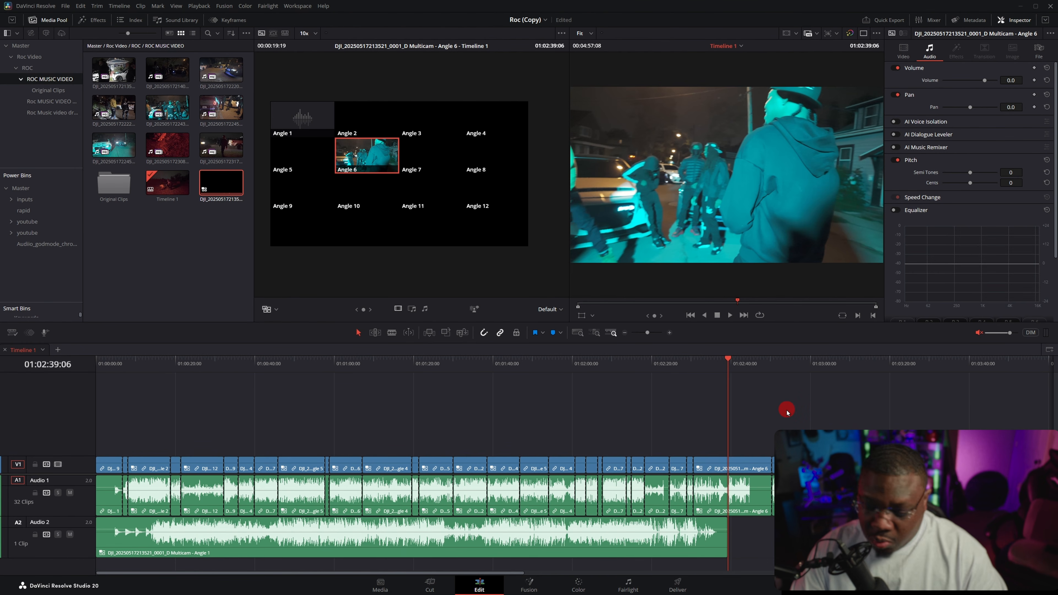
{"action": "key", "text": "alt+y"}
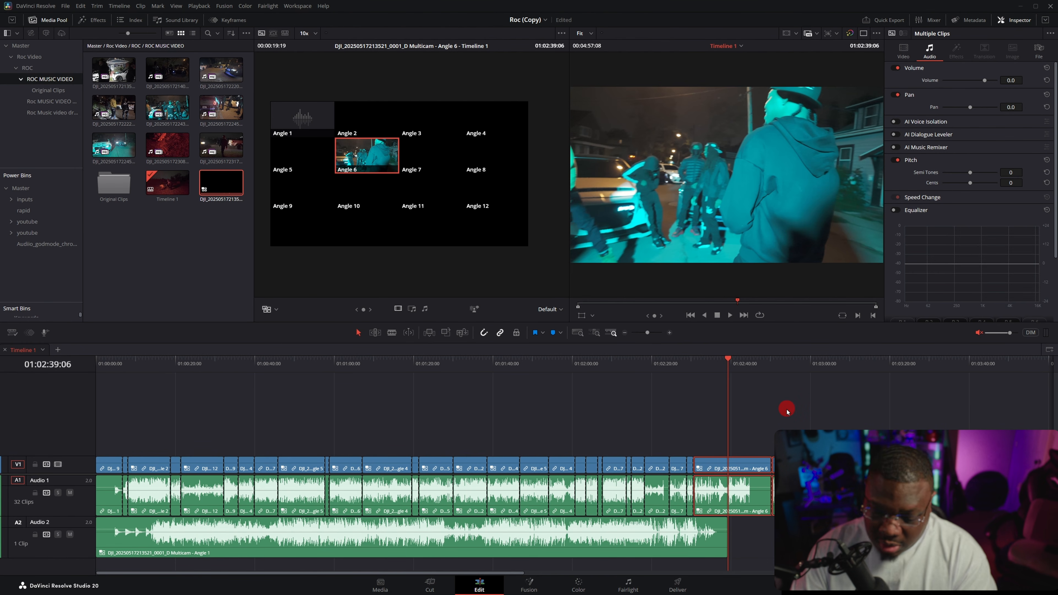
{"action": "key", "text": "Delete"}
{"action": "scroll", "coordinate": [471, 504], "scroll_direction": "up", "scroll_amount": 3}
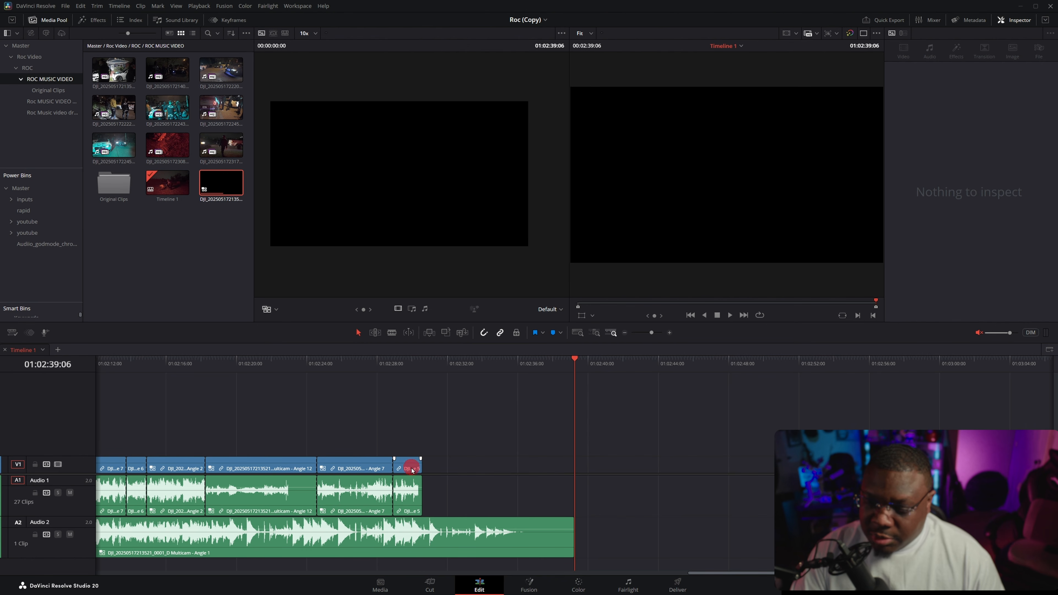
{"action": "left_click_drag", "start_coordinate": [419, 467], "coordinate": [554, 467]}
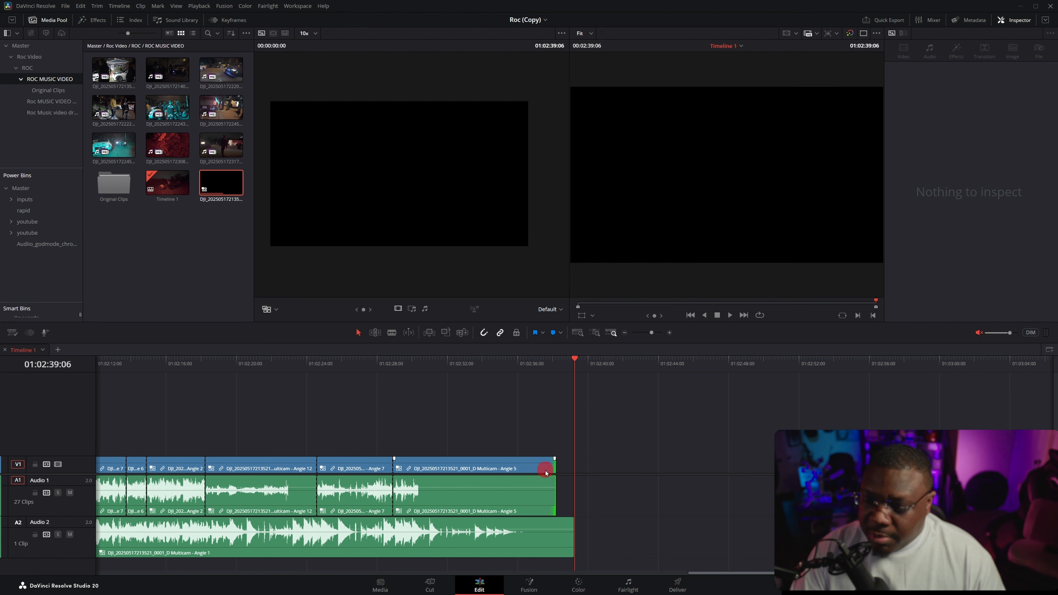
Step: Move the continuous Angle 1 song audio from Audio 2 up to Audio 1, overwriting the cut-up audio clips there
{"action": "scroll", "coordinate": [368, 434], "scroll_direction": "down", "scroll_amount": 6}
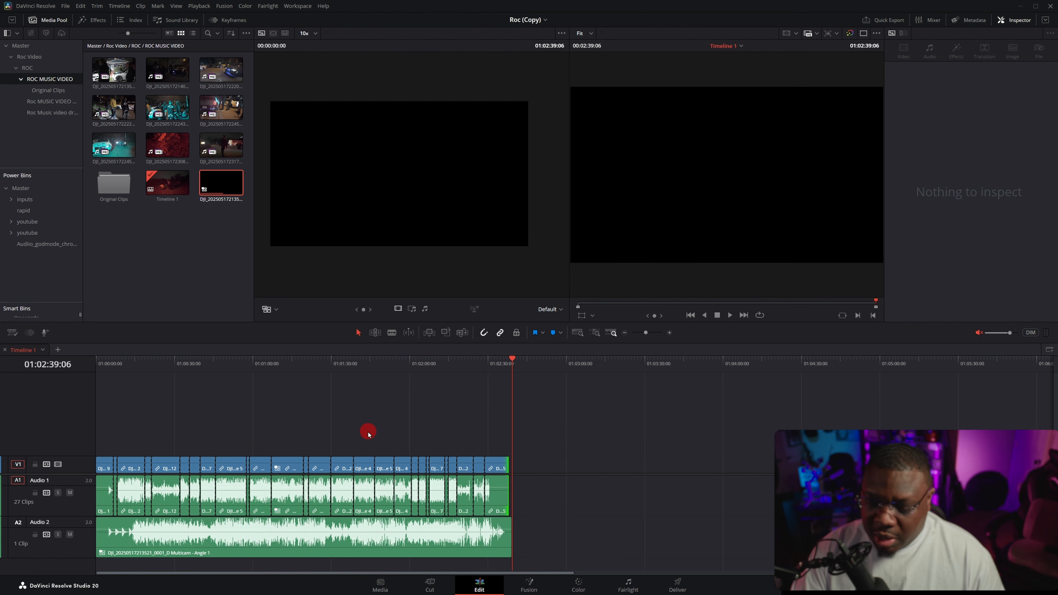
{"action": "left_click", "coordinate": [214, 548]}
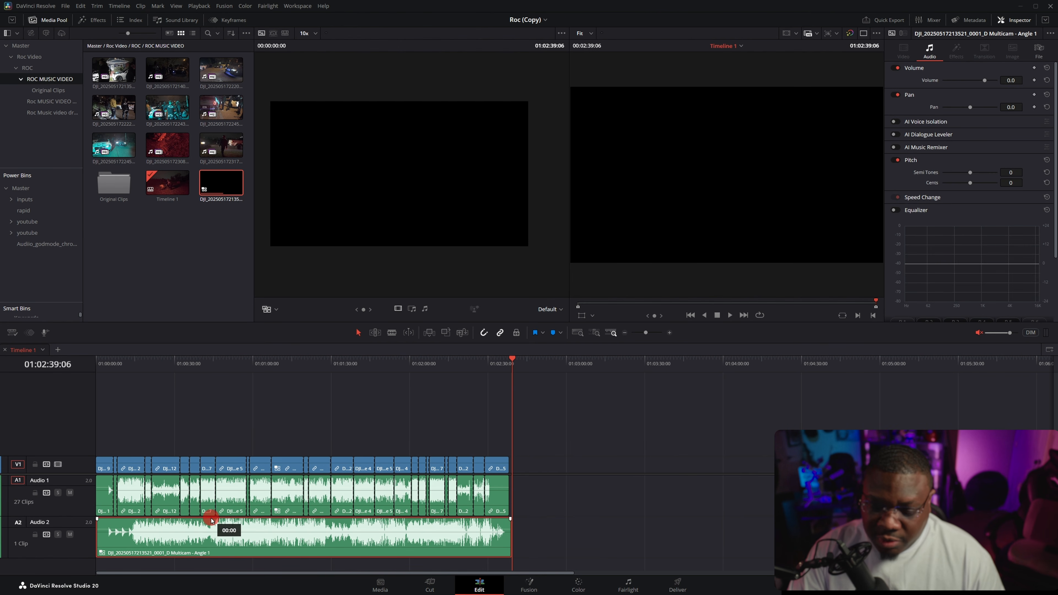
{"action": "left_click_drag", "start_coordinate": [211, 520], "coordinate": [212, 512]}
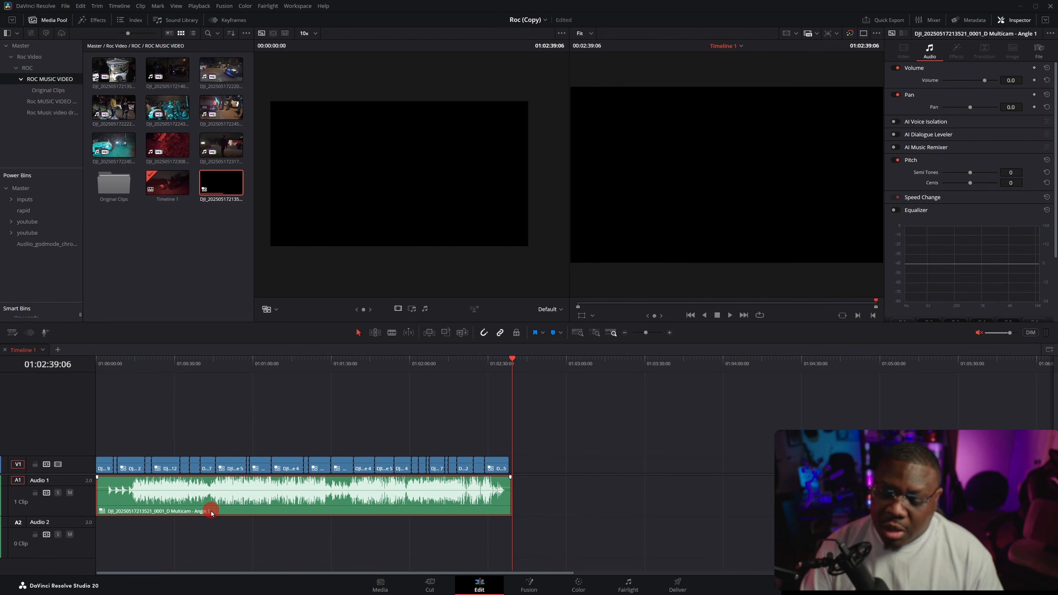
Step: Show the music beats on the Audio 1 song clip and lock the Audio 1 track
{"action": "left_click", "coordinate": [147, 368]}
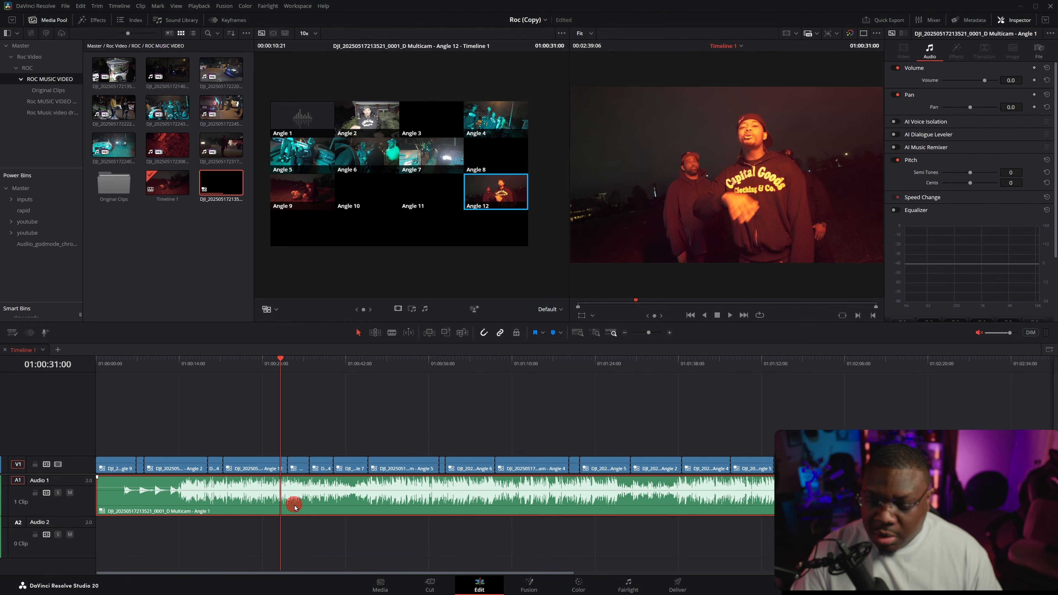
{"action": "right_click", "coordinate": [294, 506]}
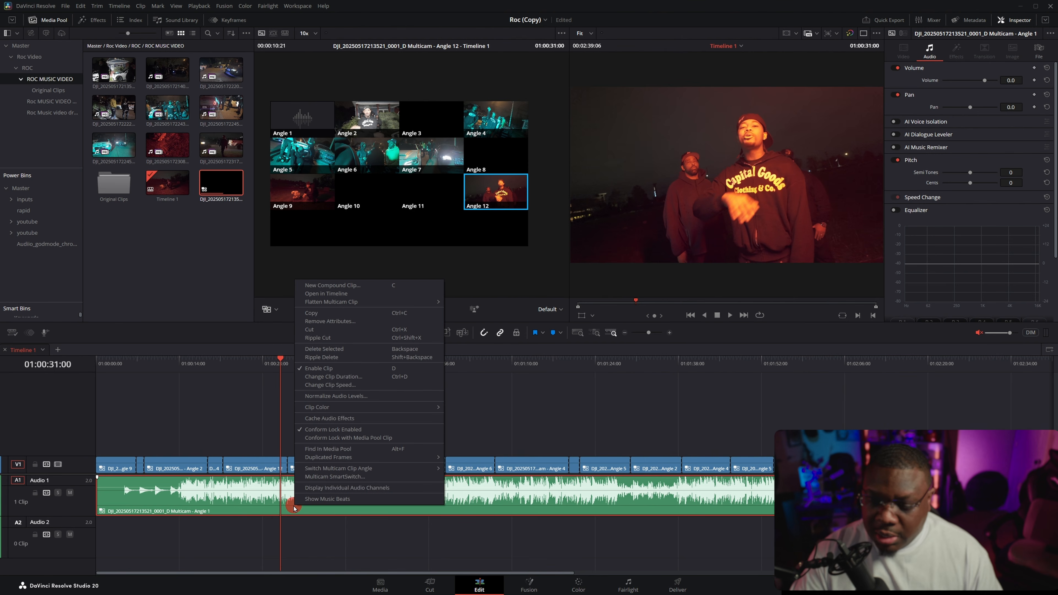
{"action": "left_click", "coordinate": [336, 499]}
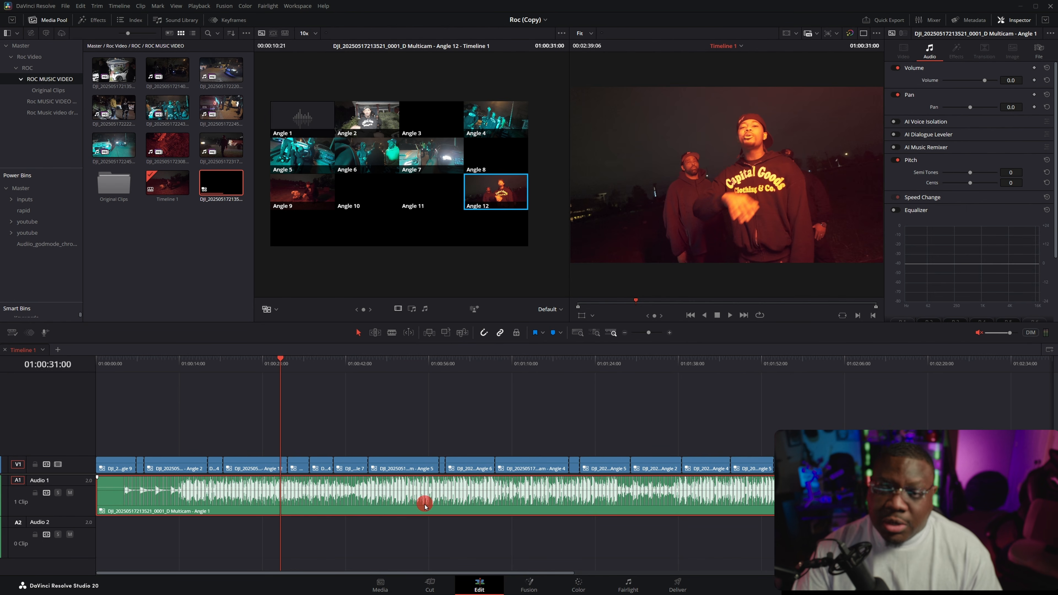
{"action": "left_click", "coordinate": [35, 493]}
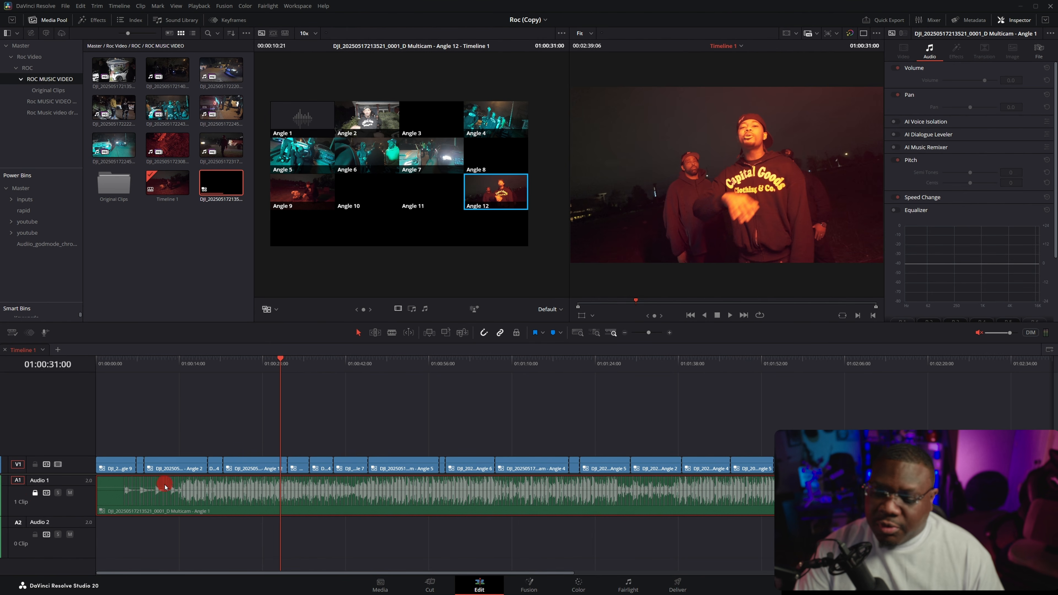
Step: Roll the first two video cuts later, to about 3.2 and 5.8 seconds, to line them up with the music beats
{"action": "scroll", "coordinate": [200, 498], "scroll_direction": "up", "scroll_amount": 5}
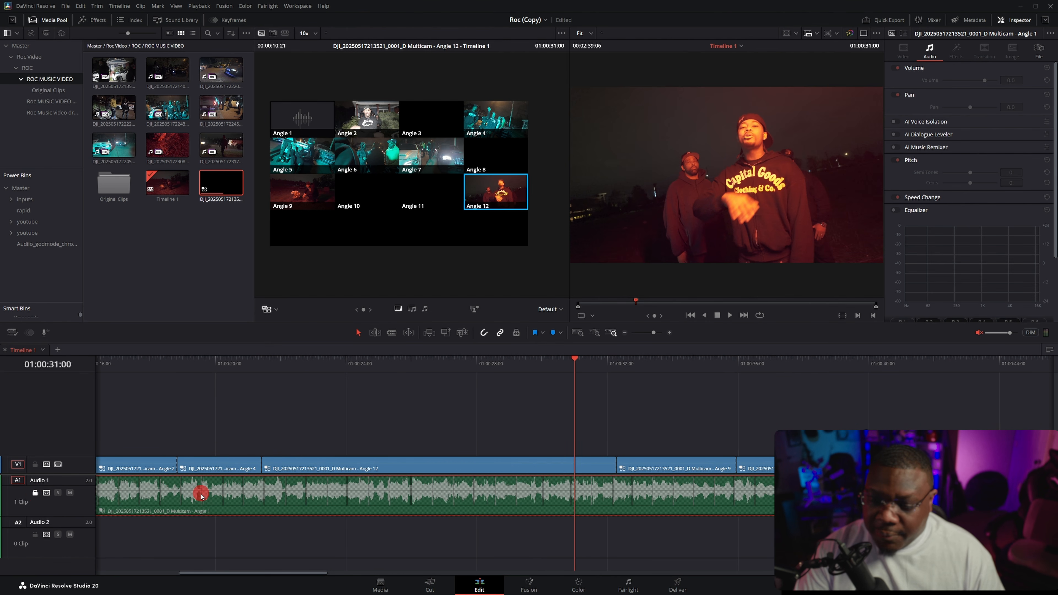
{"action": "scroll", "coordinate": [228, 451], "scroll_direction": "left", "scroll_amount": 5}
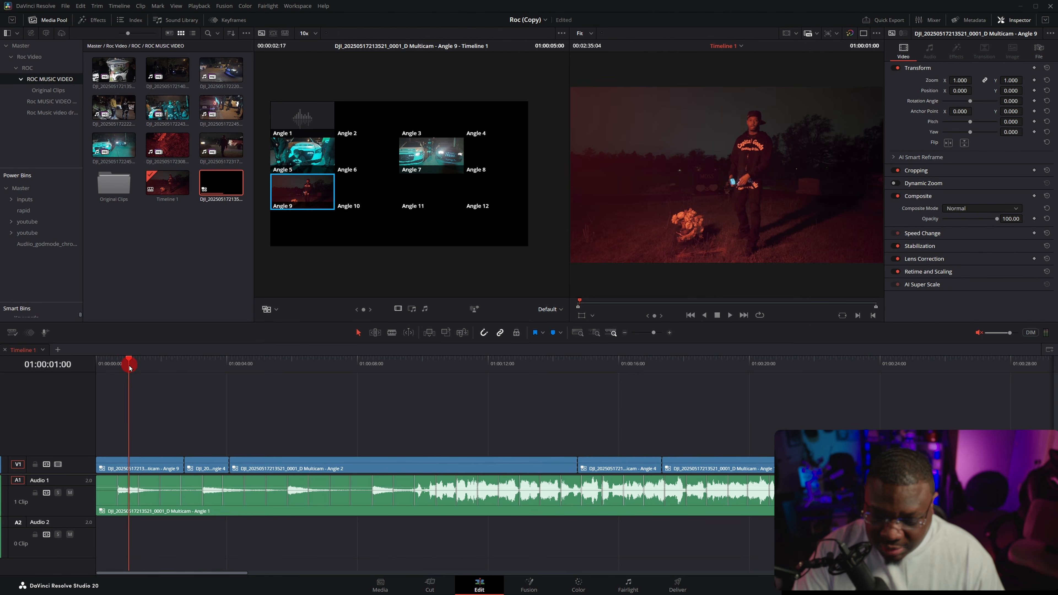
{"action": "key", "text": "space"}
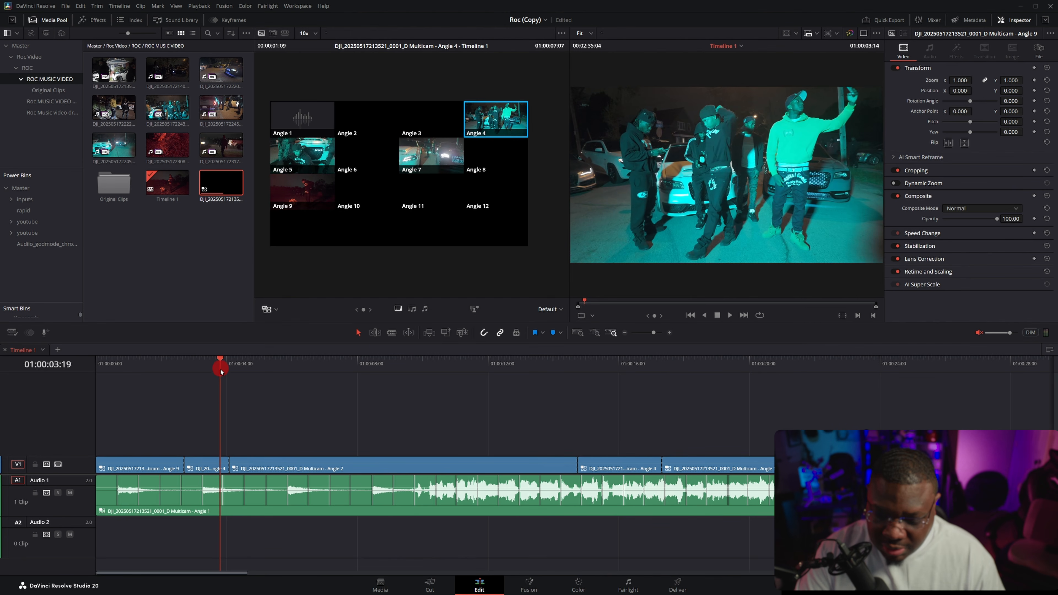
{"action": "left_click_drag", "start_coordinate": [184, 466], "coordinate": [287, 465]}
{"action": "left_click", "coordinate": [229, 463]}
{"action": "left_click", "coordinate": [602, 467]}
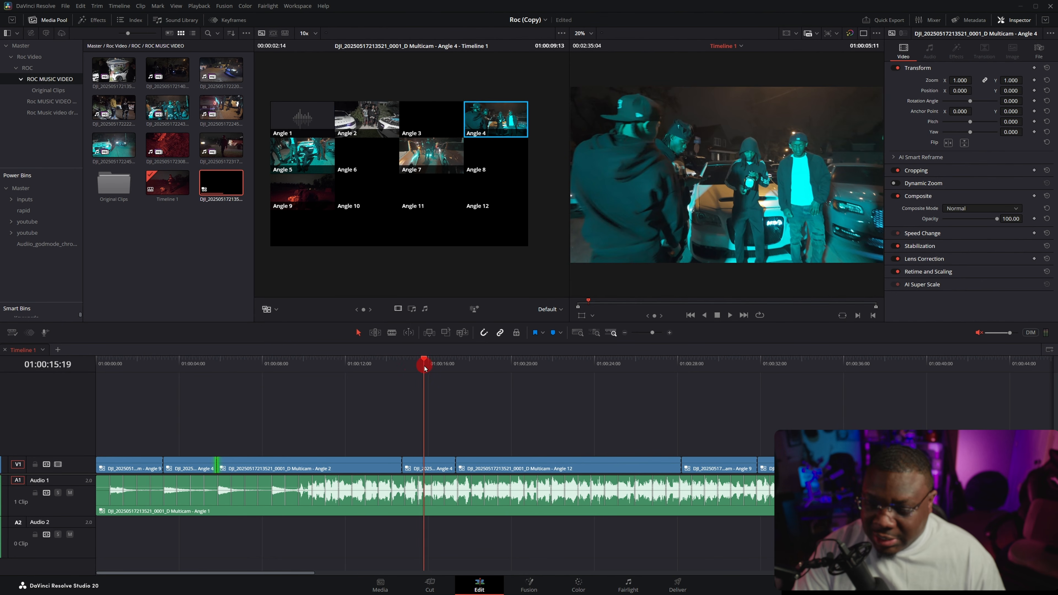
Step: Switch the short Angle 4 multicam clip at 01:00:15:16 to Angle 12
{"action": "left_click_drag", "start_coordinate": [424, 367], "coordinate": [422, 368]}
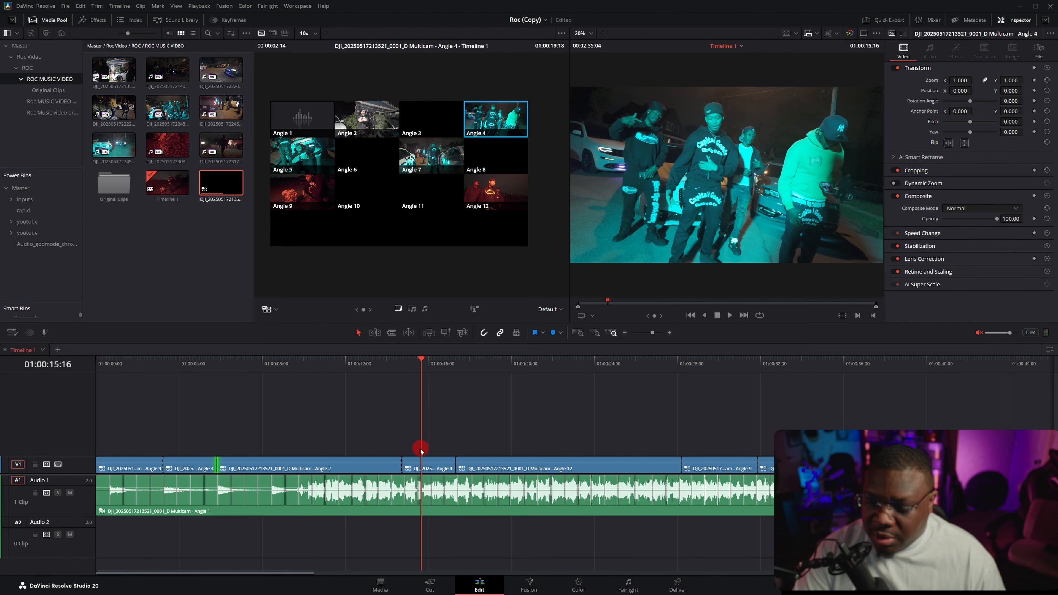
{"action": "right_click", "coordinate": [433, 465]}
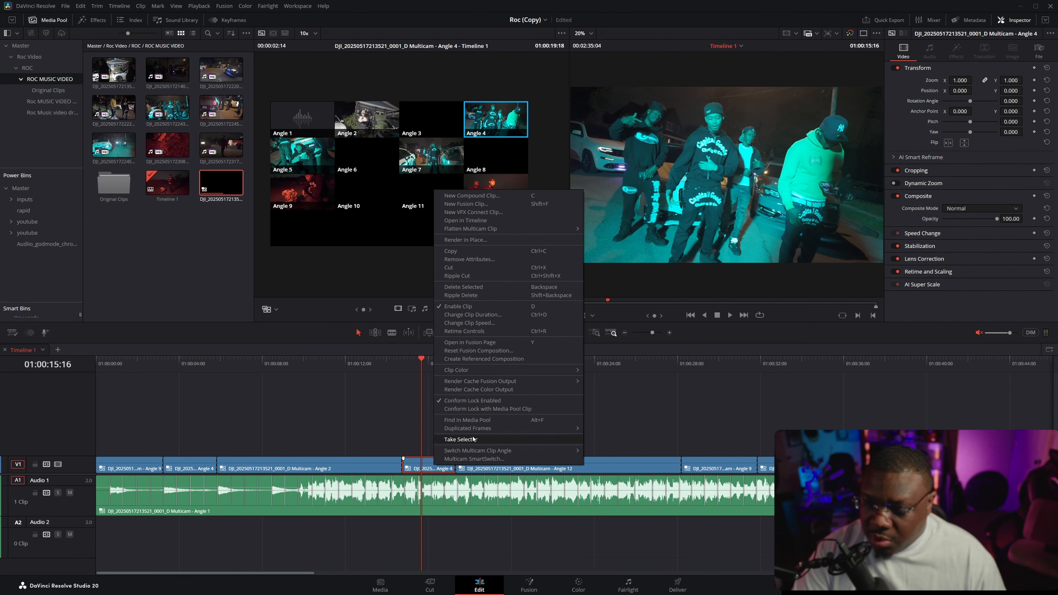
{"action": "mouse_move", "coordinate": [479, 450]}
{"action": "left_click", "coordinate": [618, 541]}
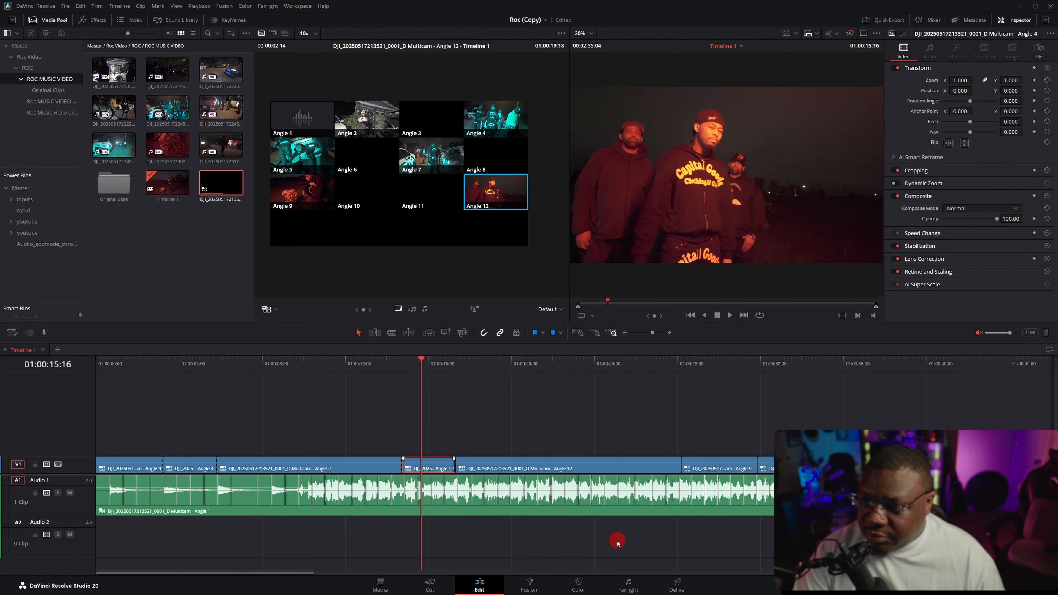
Step: Scrub ahead through the neighbouring Angle 12 clip and switch the short clip before it to Angle 9
{"action": "left_click_drag", "start_coordinate": [433, 367], "coordinate": [603, 367]}
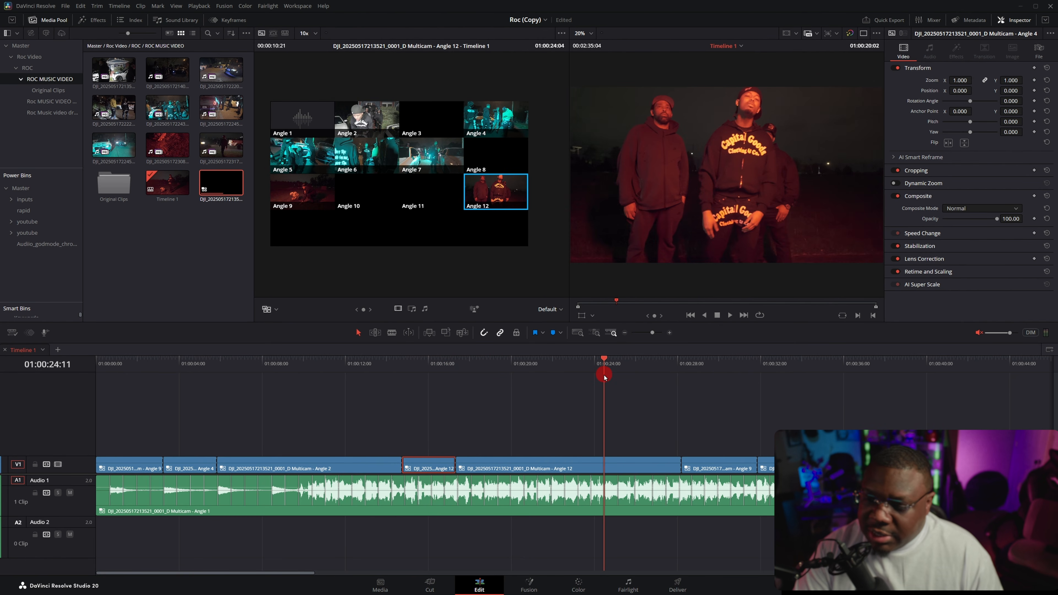
{"action": "right_click", "coordinate": [440, 464]}
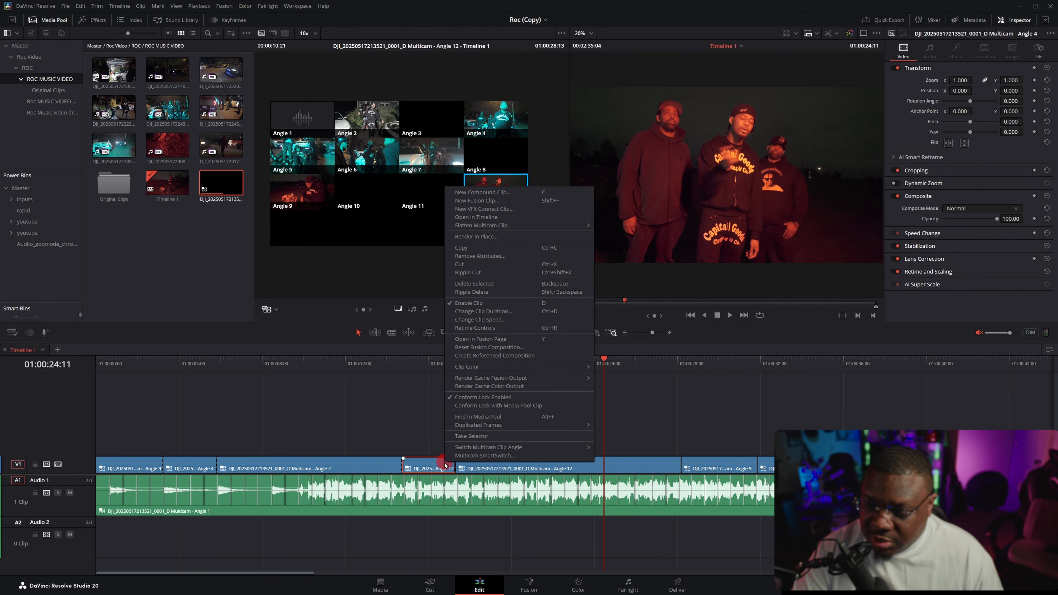
{"action": "left_click", "coordinate": [617, 512]}
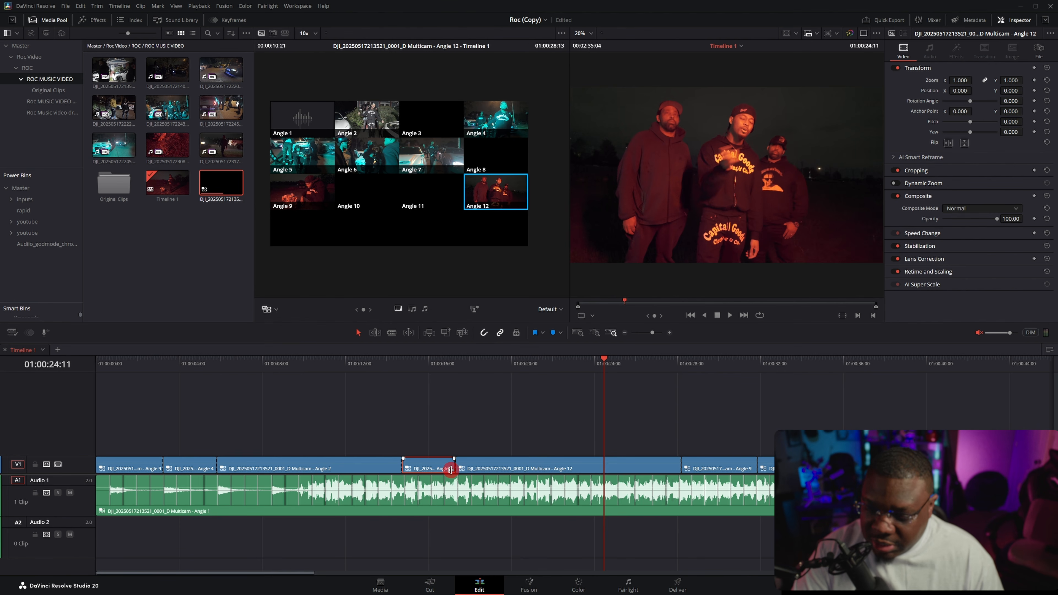
Step: Enlarge the Video 1 track to show clip thumbnails and scrub through the edit to 01:01:10:08
{"action": "scroll", "coordinate": [451, 470], "scroll_direction": "up", "scroll_amount": 1}
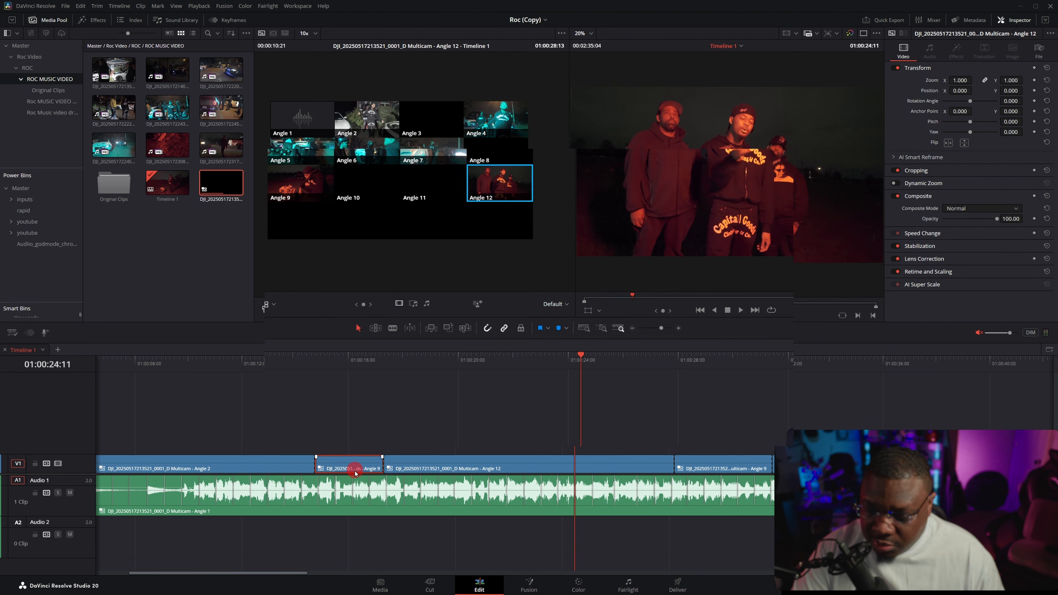
{"action": "scroll", "coordinate": [379, 473], "scroll_direction": "up", "scroll_amount": 2}
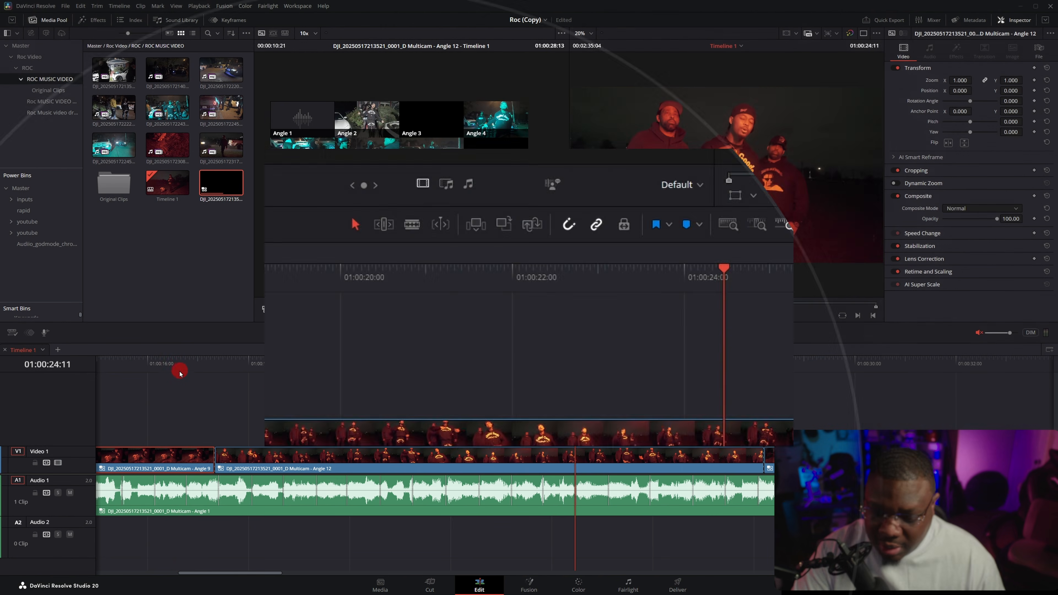
{"action": "left_click_drag", "start_coordinate": [180, 371], "coordinate": [271, 369]}
{"action": "scroll", "coordinate": [427, 443], "scroll_direction": "down", "scroll_amount": 3}
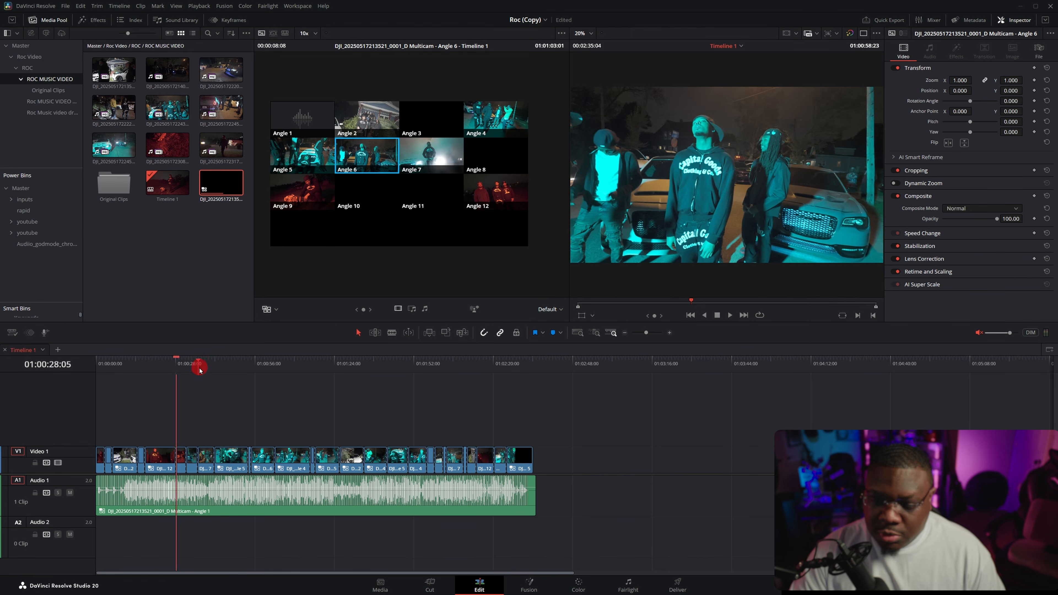
{"action": "left_click_drag", "start_coordinate": [199, 370], "coordinate": [296, 370]}
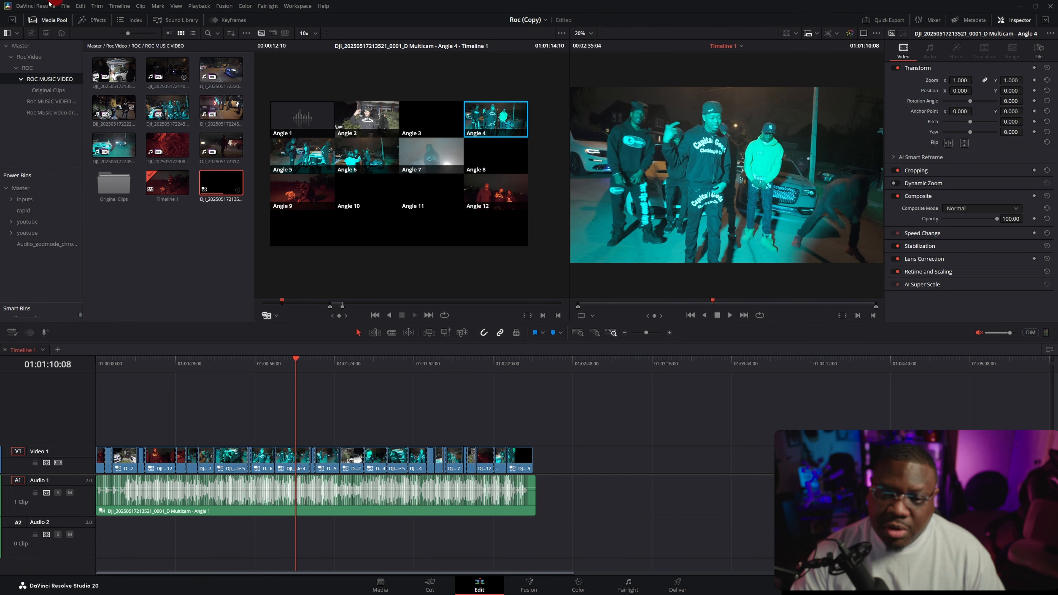
Step: Mark a 00:00:02:05 range of C0059.MP4 from the B-roll bin and place it on a new Video 2 track before the playhead
{"action": "left_click", "coordinate": [48, 104]}
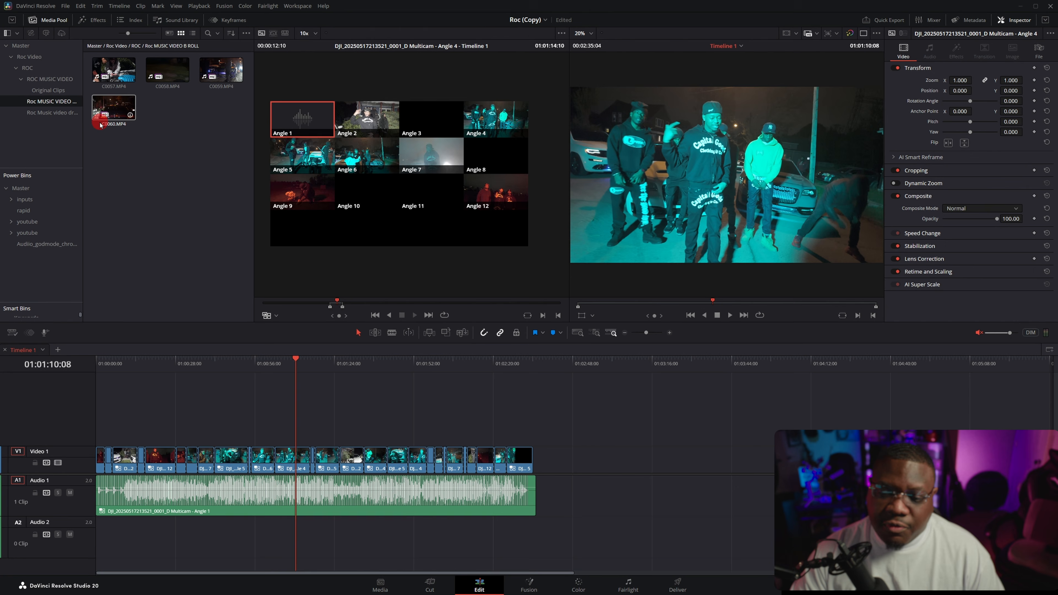
{"action": "left_click", "coordinate": [128, 80]}
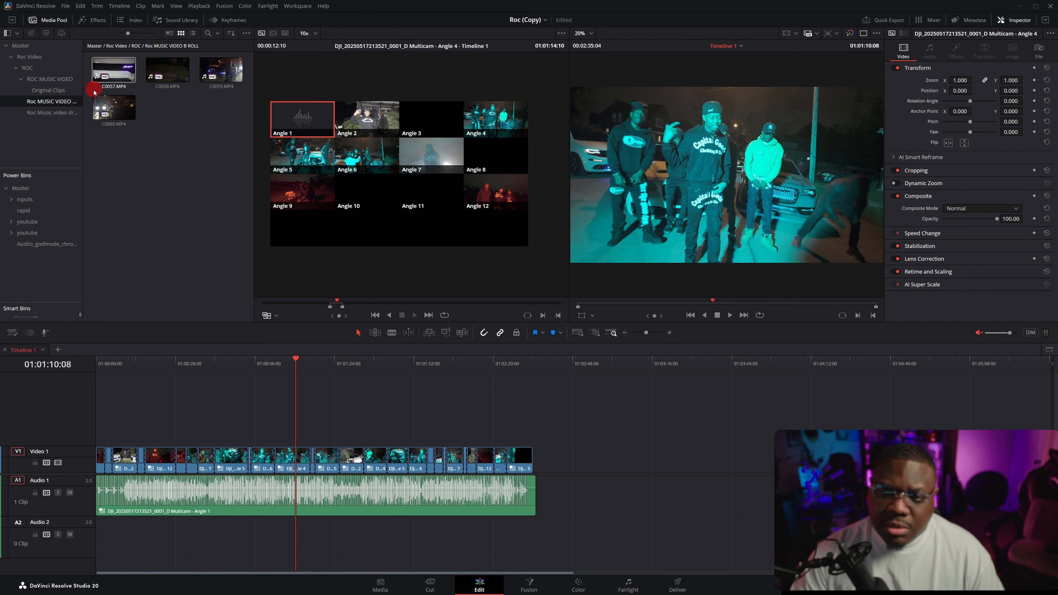
{"action": "left_click", "coordinate": [165, 103]}
{"action": "left_click", "coordinate": [221, 70]}
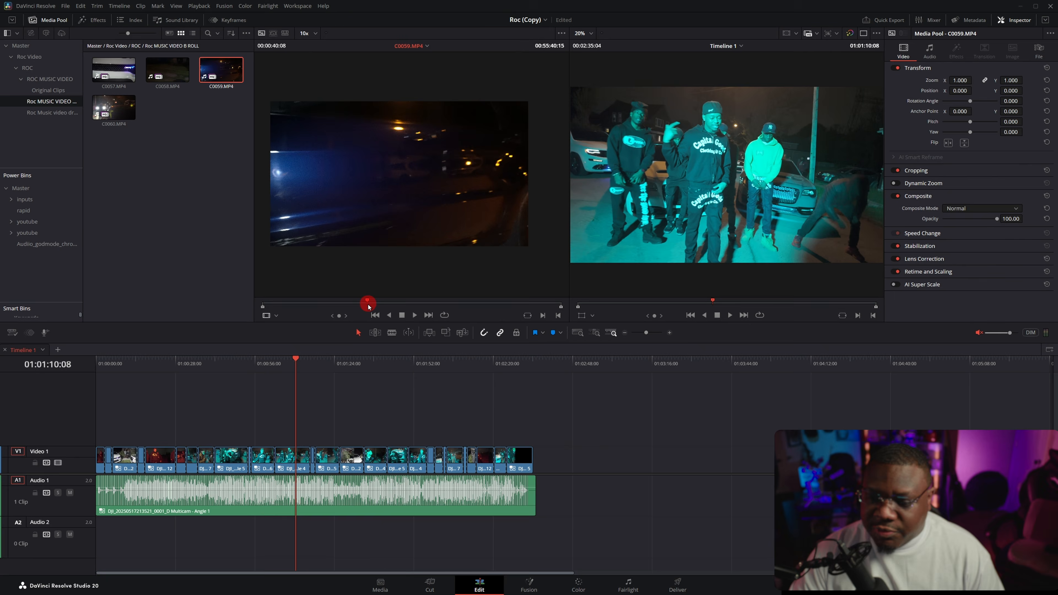
{"action": "left_click_drag", "start_coordinate": [368, 305], "coordinate": [369, 305]}
{"action": "left_click_drag", "start_coordinate": [398, 242], "coordinate": [345, 360]}
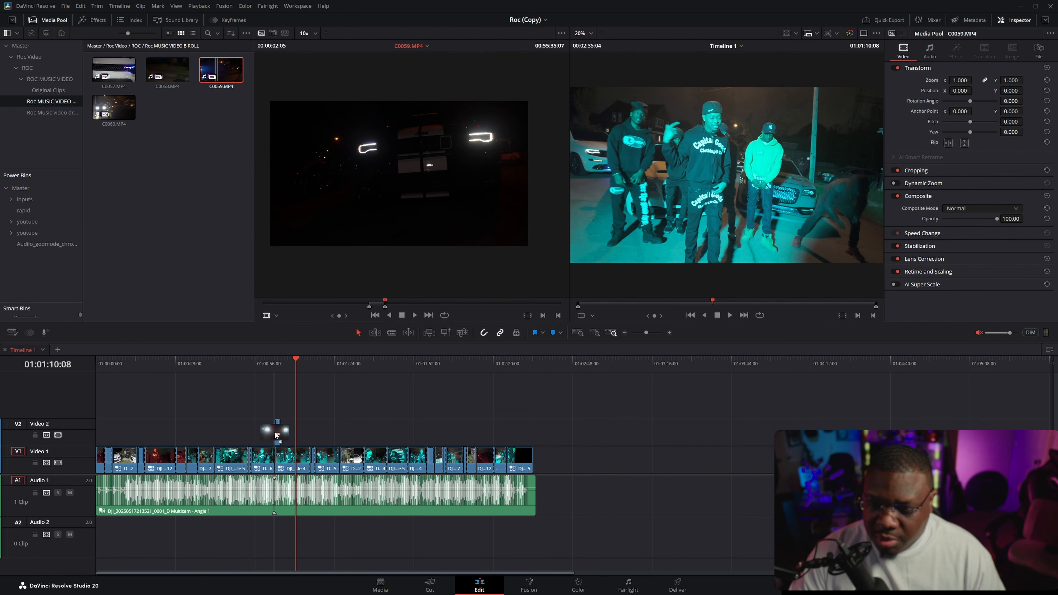